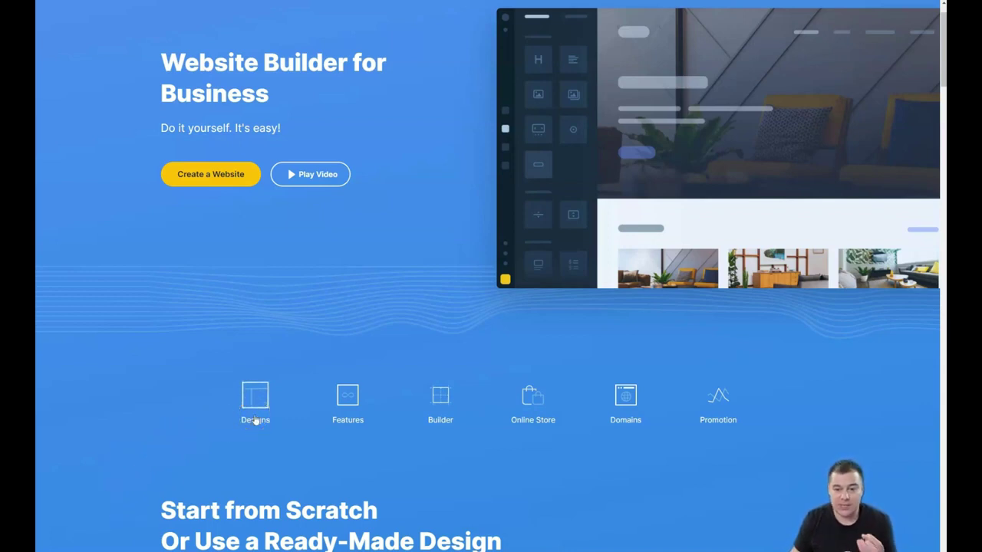
# Step: Scroll through the uKit homepage to browse its features before starting a website
pyautogui.scroll(-1, 259, 411)
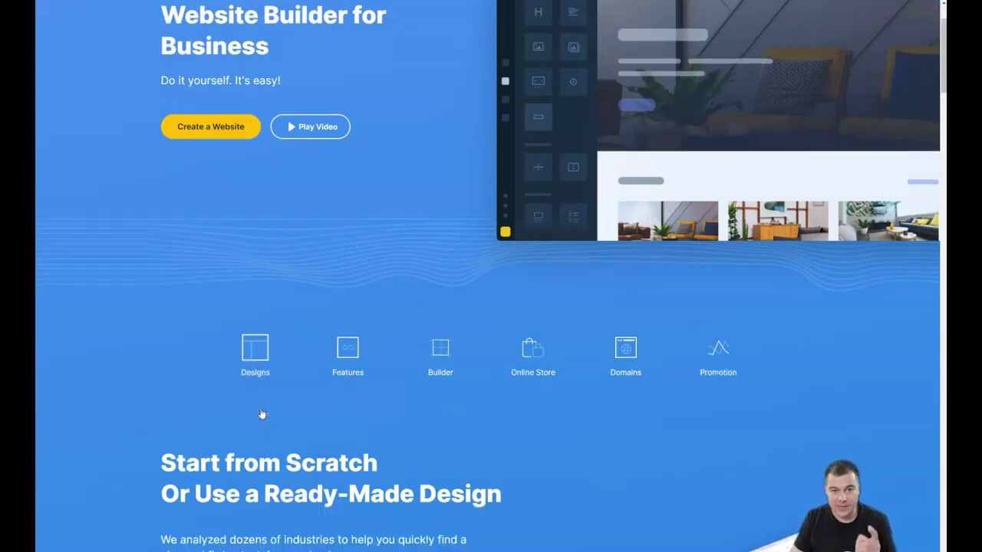
pyautogui.scroll(-2, 264, 407)
pyautogui.scroll(-1, 265, 400)
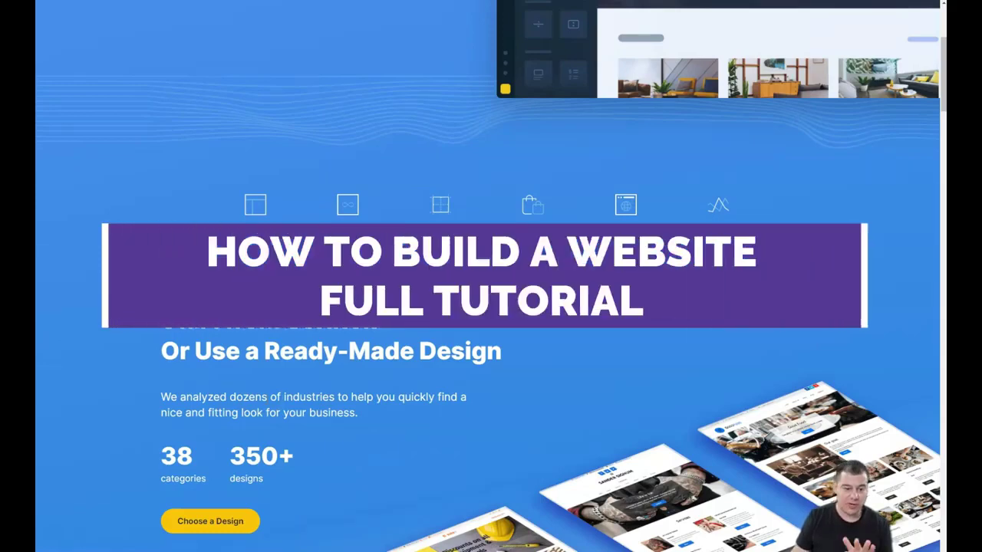
pyautogui.scroll(-1, 264, 399)
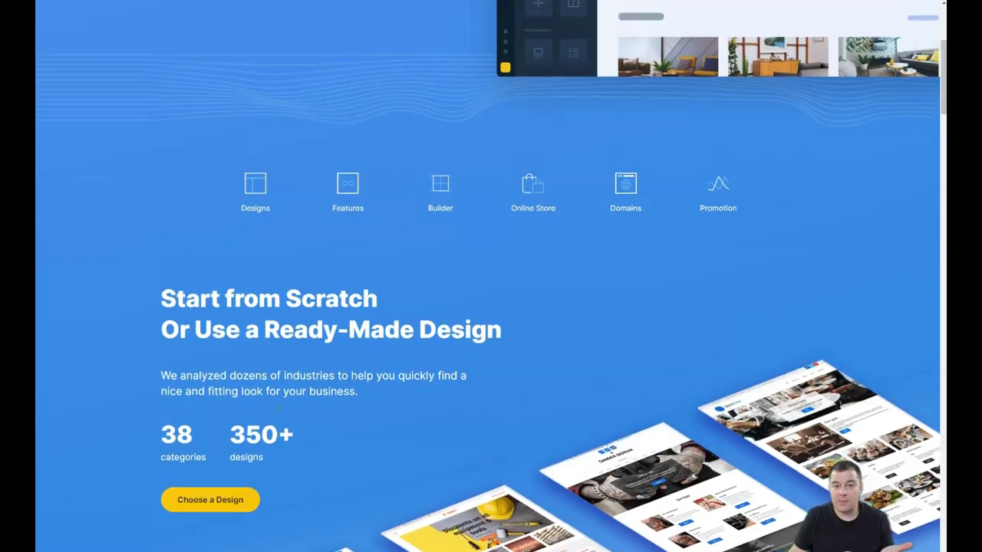
pyautogui.scroll(2, 305, 314)
pyautogui.scroll(3, 304, 314)
pyautogui.scroll(-1, 306, 320)
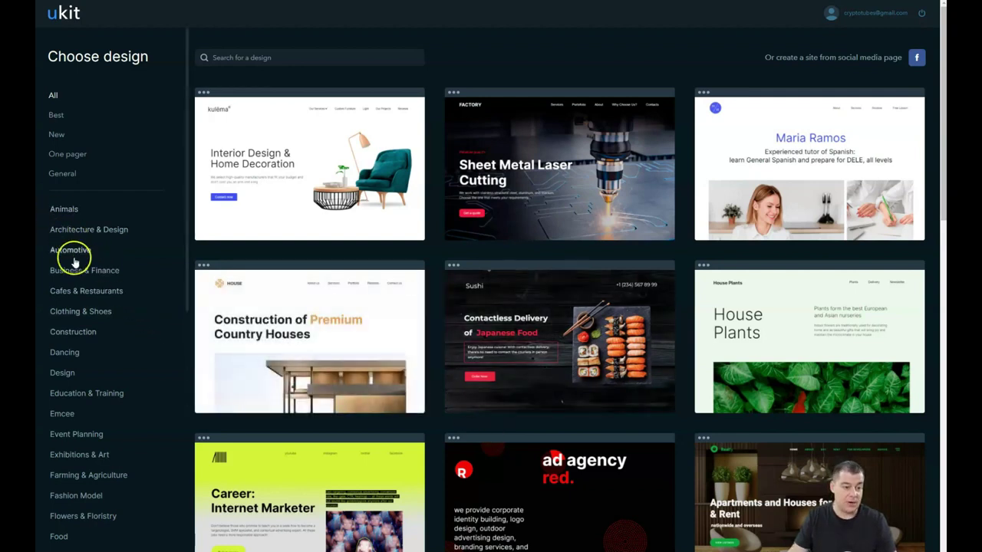
# Step: Browse the design category list from Animals through Wedding while templates load
pyautogui.scroll(-5, 75, 259)
pyautogui.scroll(-2, 74, 259)
pyautogui.scroll(-2, 75, 265)
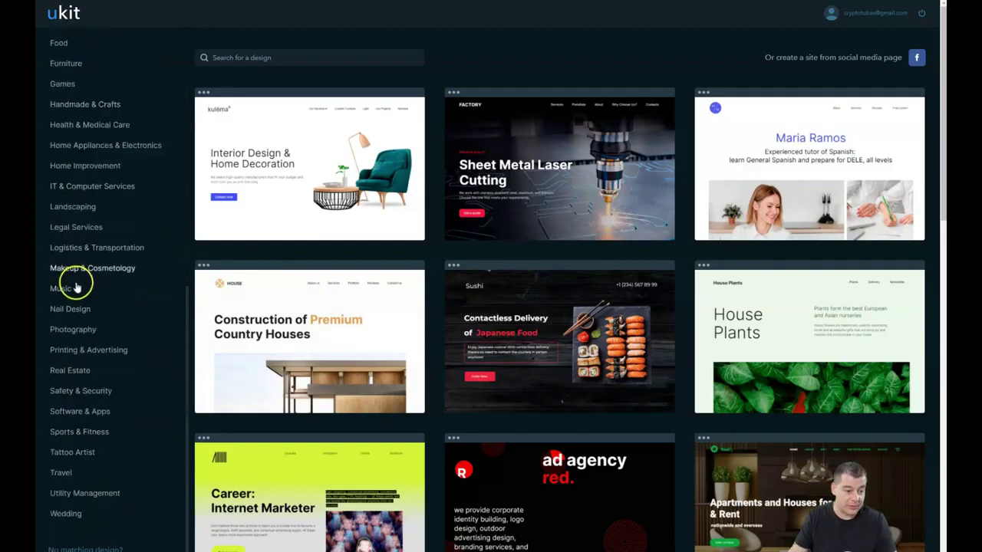
pyautogui.scroll(5, 73, 364)
pyautogui.scroll(2, 72, 366)
pyautogui.scroll(1, 75, 361)
pyautogui.scroll(3, 74, 360)
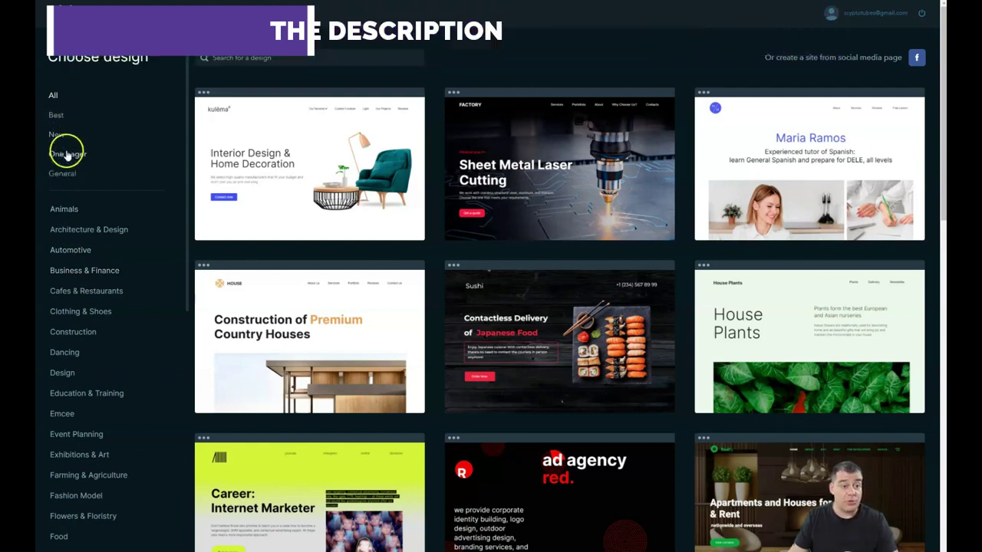
pyautogui.scroll(-1, 97, 418)
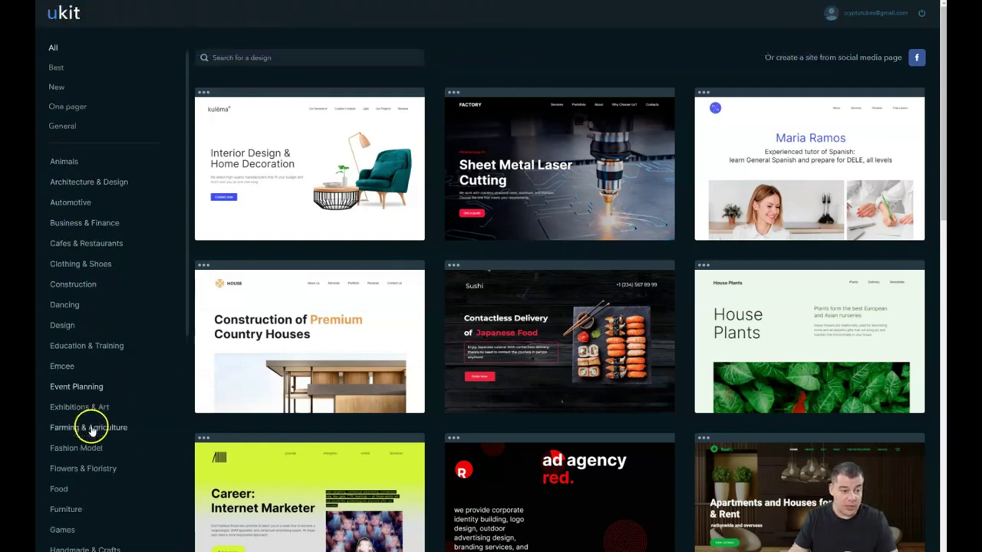
pyautogui.scroll(-1, 94, 420)
pyautogui.scroll(-1, 92, 418)
pyautogui.scroll(-1, 91, 418)
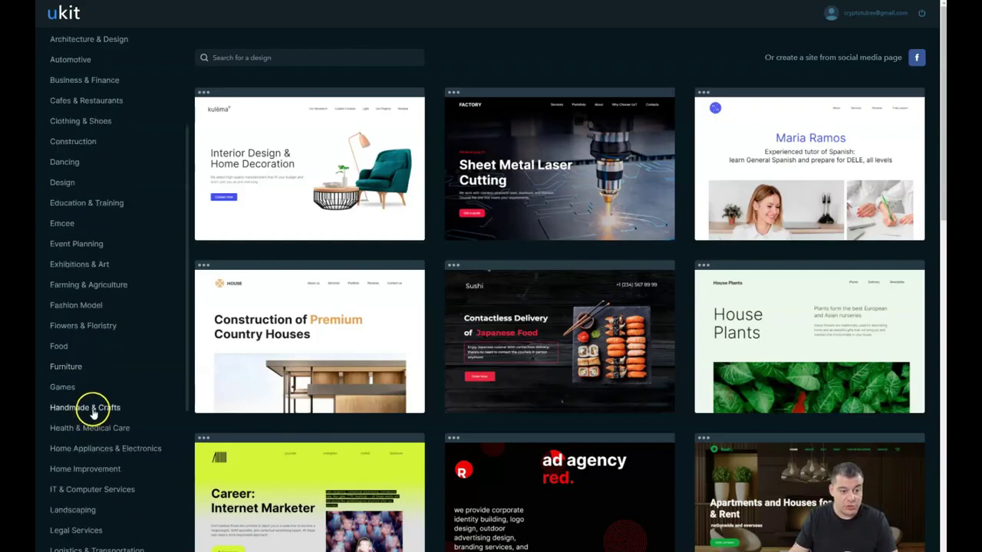
pyautogui.scroll(-2, 72, 388)
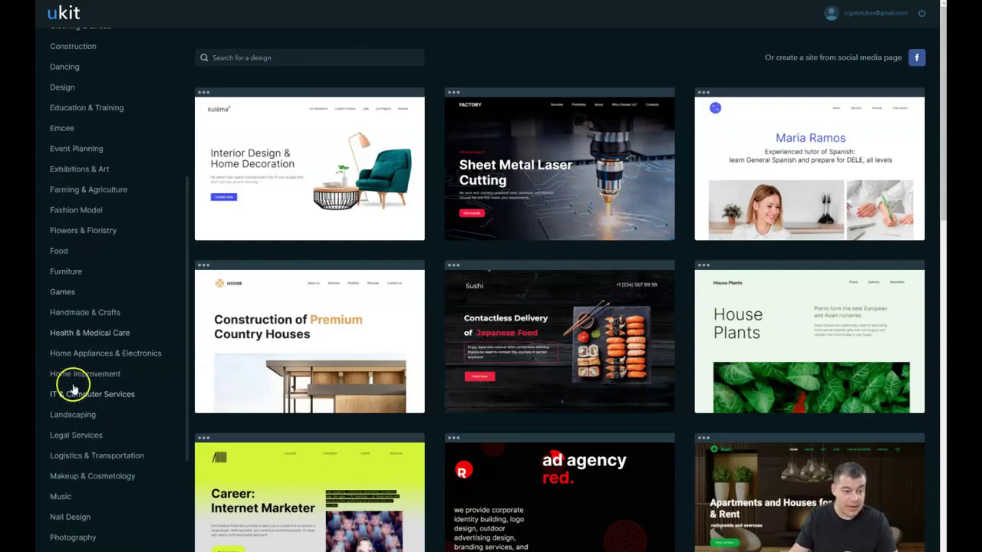
pyautogui.scroll(-3, 82, 410)
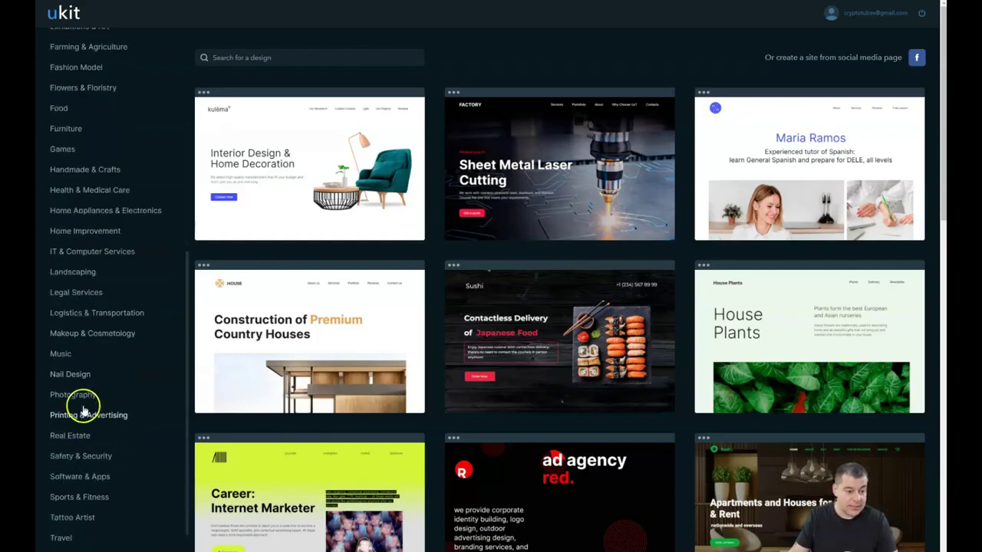
pyautogui.scroll(-2, 82, 401)
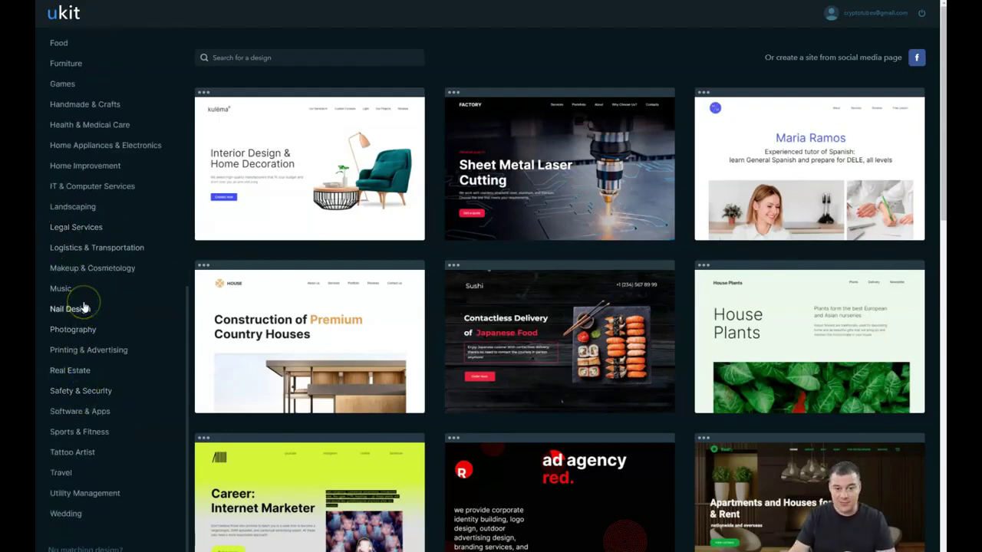
pyautogui.scroll(10, 84, 307)
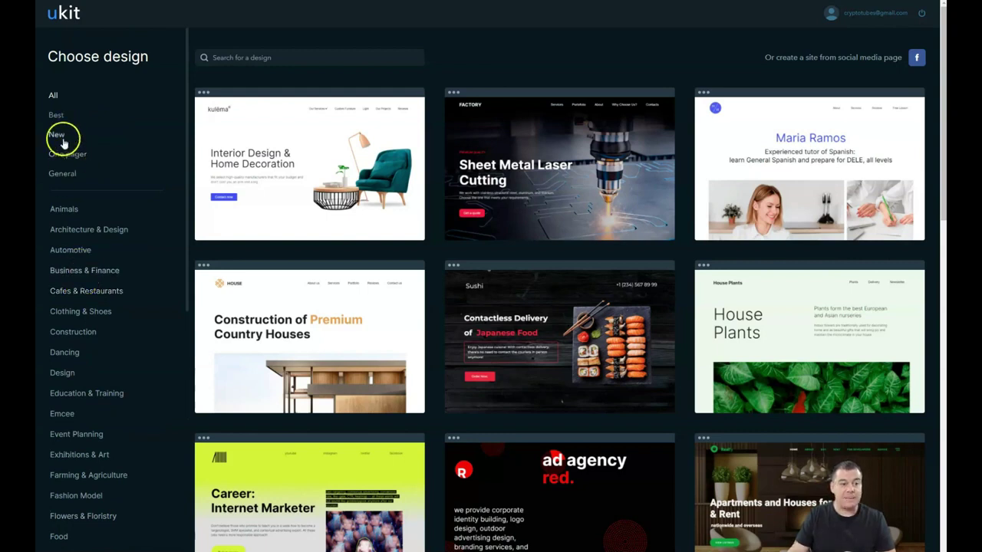
# Step: Filter the gallery to One pager designs and scroll past Cozy Hotel, Car Wash and Weather App
pyautogui.click(65, 156)
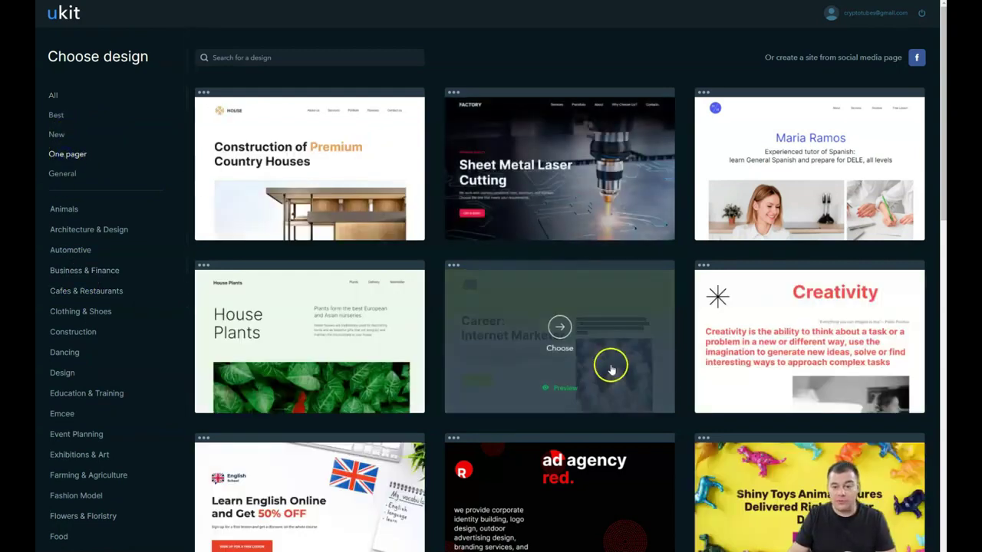
pyautogui.scroll(-2, 556, 357)
pyautogui.scroll(-2, 588, 340)
pyautogui.scroll(-3, 588, 340)
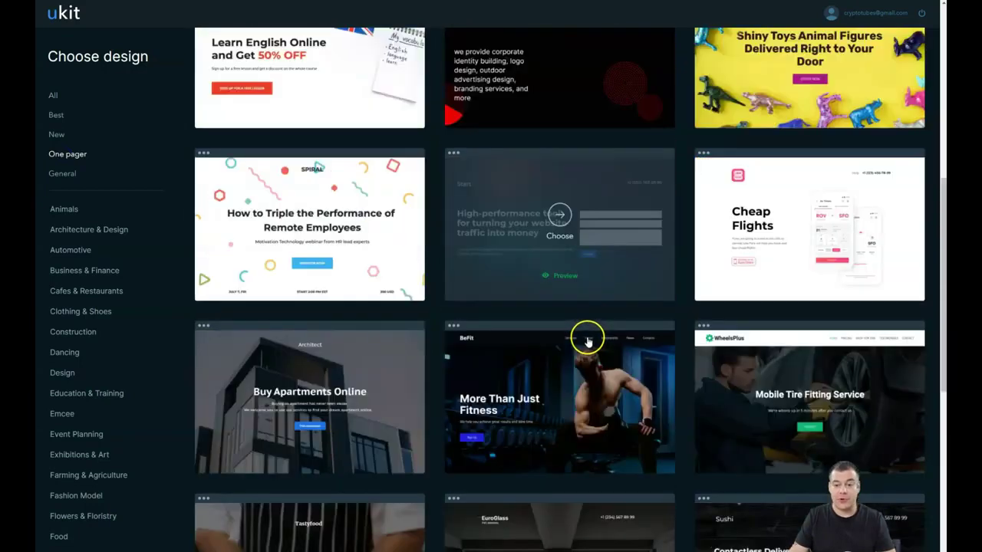
pyautogui.scroll(-2, 588, 340)
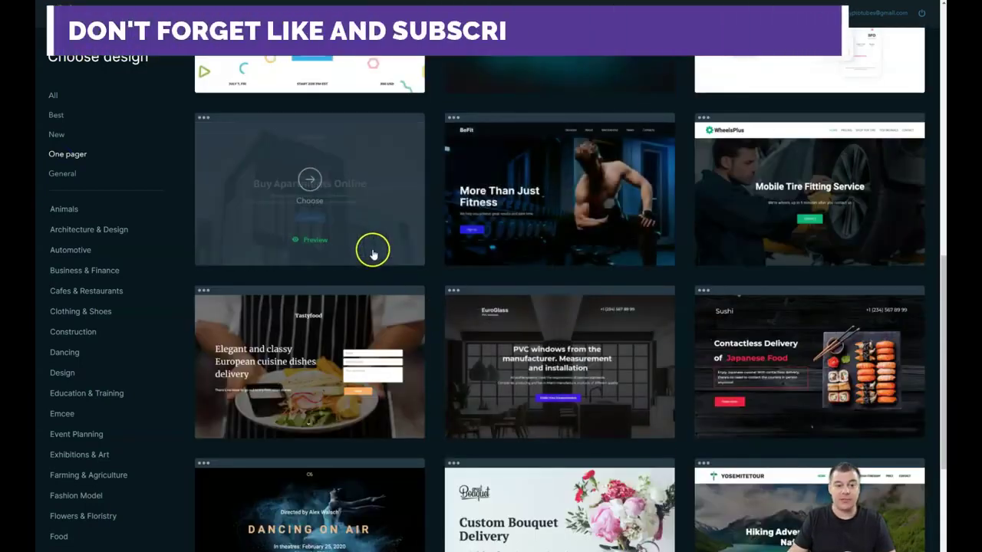
pyautogui.scroll(-2, 369, 248)
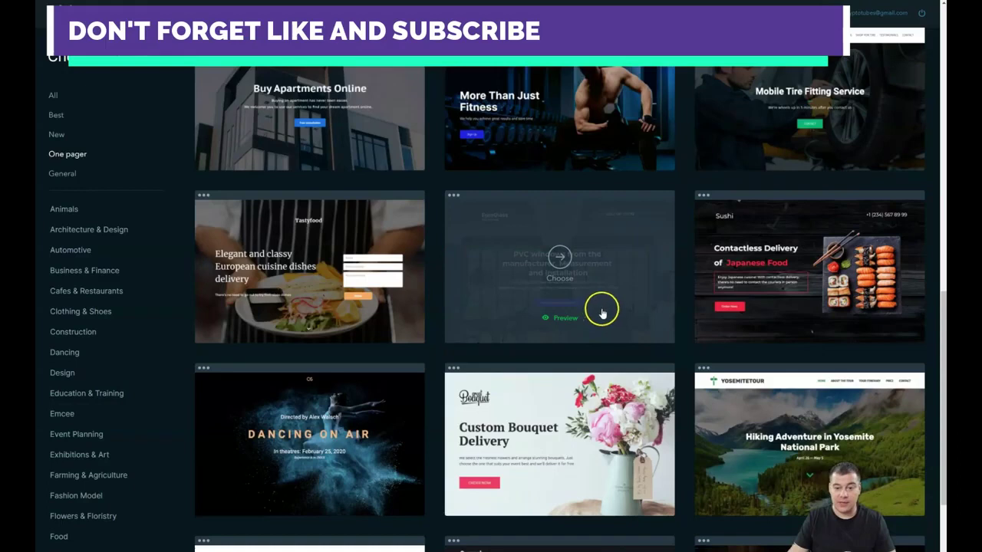
pyautogui.scroll(-2, 644, 284)
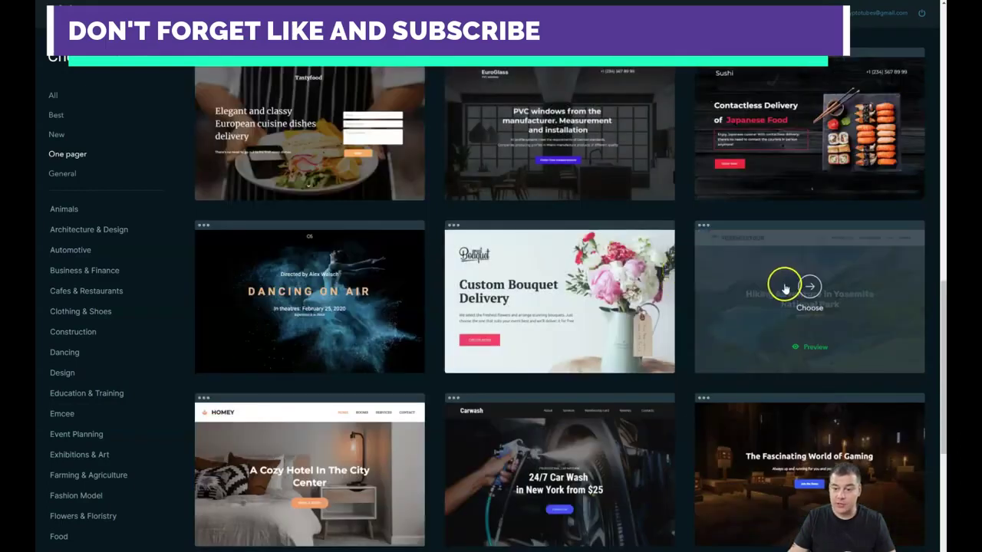
pyautogui.moveTo(810, 443)
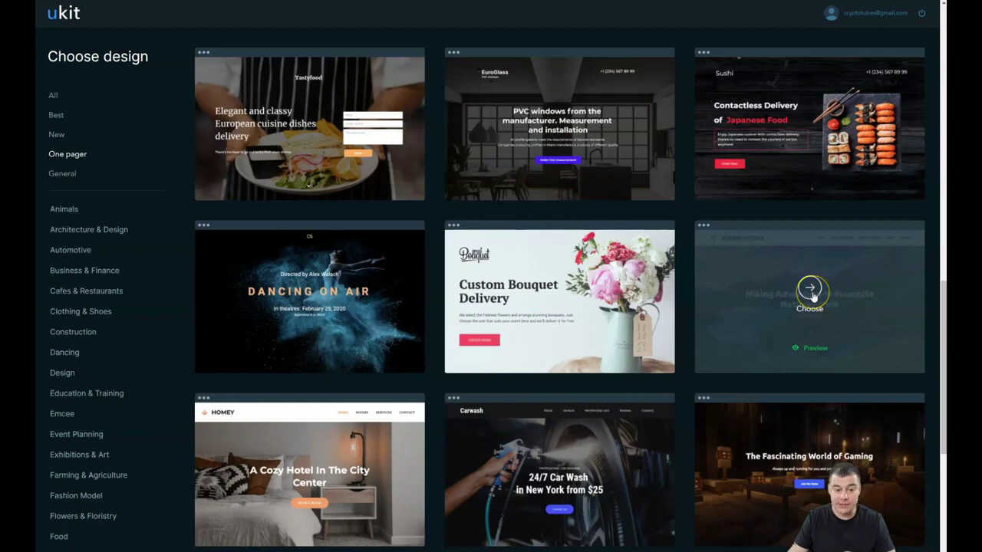
pyautogui.scroll(-3, 415, 376)
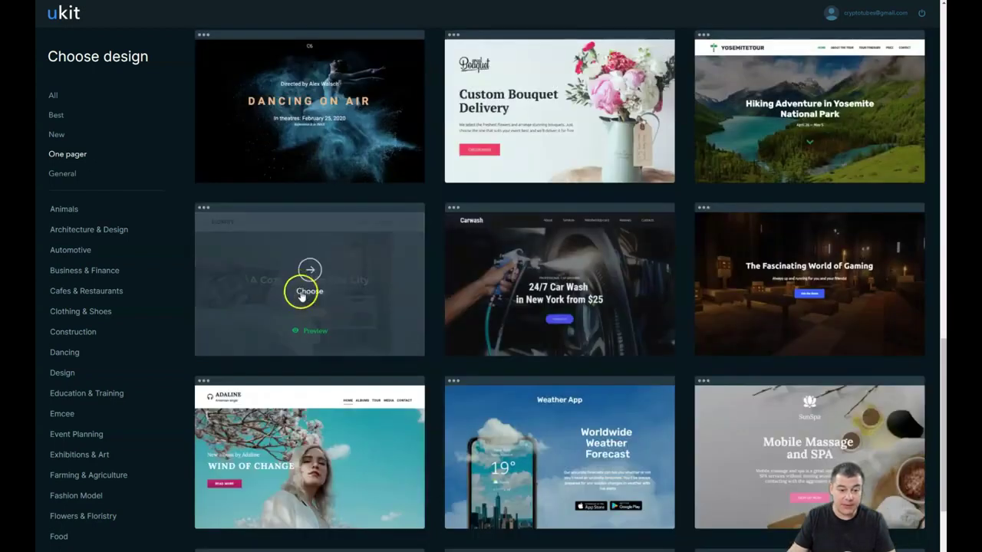
# Step: Choose the cozy city-centre hotel design and accept the suggested domain name
pyautogui.click(306, 281)
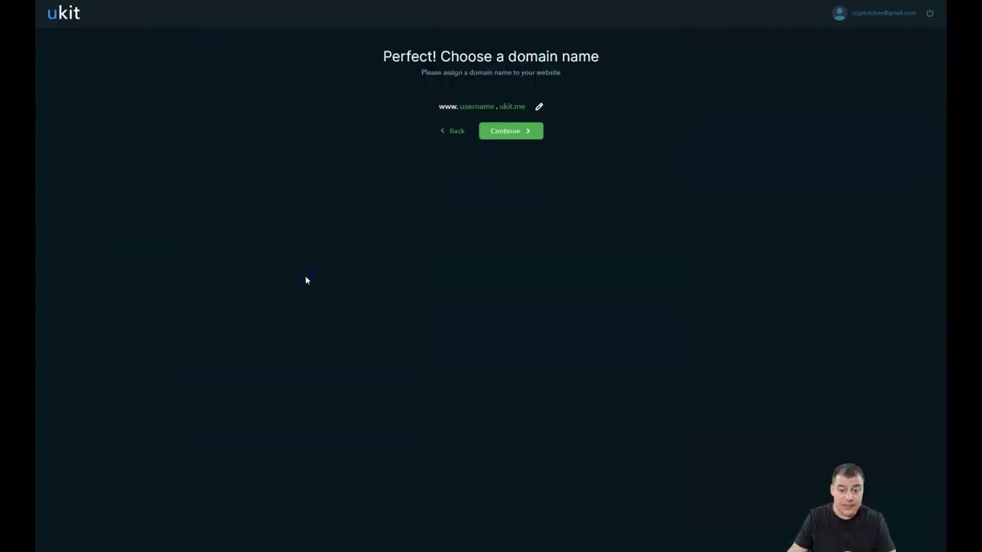
pyautogui.click(513, 135)
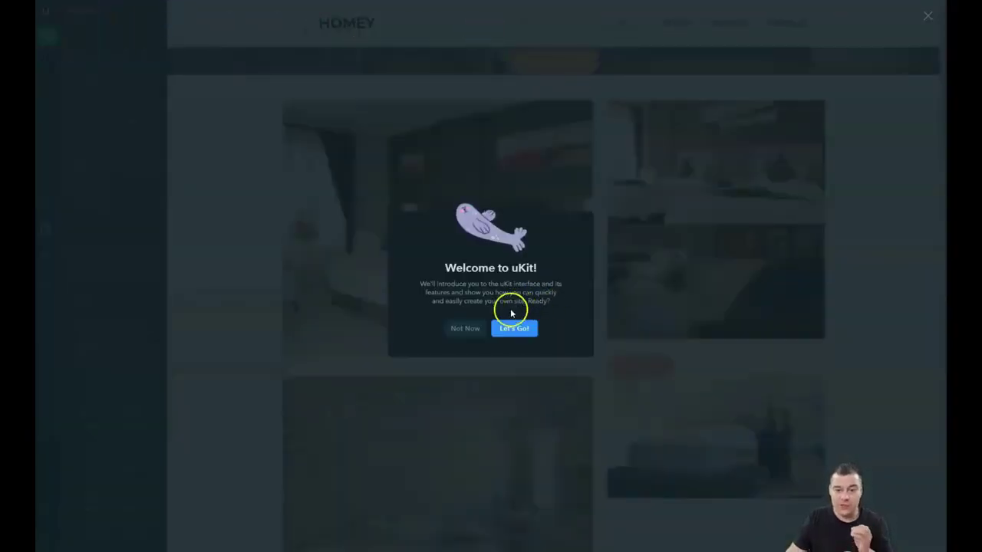
pyautogui.click(464, 330)
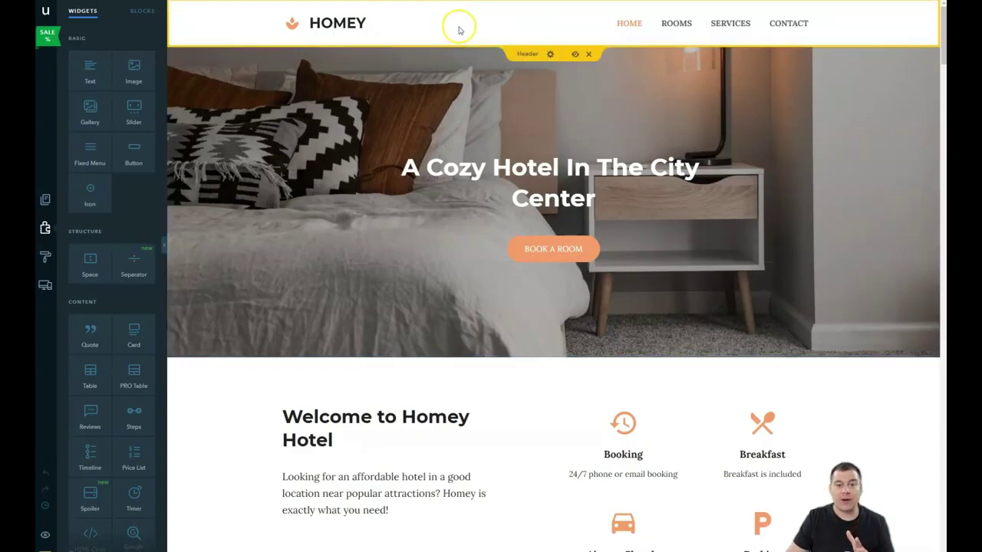
pyautogui.scroll(-5, 508, 244)
pyautogui.scroll(-3, 508, 244)
pyautogui.scroll(-6, 507, 244)
pyautogui.scroll(-4, 508, 244)
pyautogui.scroll(-5, 508, 245)
pyautogui.scroll(-4, 507, 246)
pyautogui.scroll(-2, 508, 246)
pyautogui.scroll(4, 508, 251)
pyautogui.scroll(-4, 508, 251)
pyautogui.scroll(-5, 508, 250)
pyautogui.scroll(-5, 508, 251)
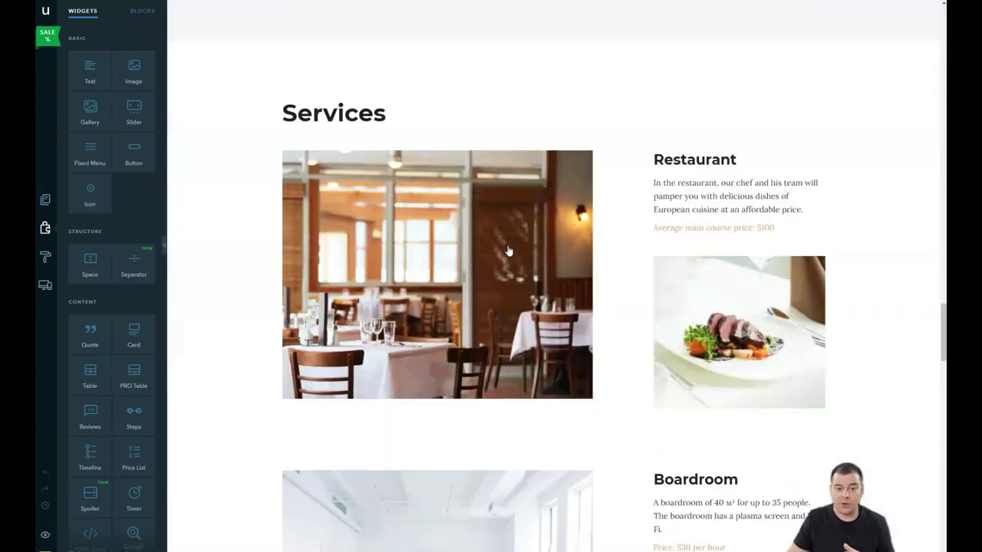
pyautogui.scroll(-4, 507, 250)
pyautogui.scroll(-5, 508, 251)
pyautogui.scroll(-5, 508, 251)
pyautogui.scroll(-4, 508, 251)
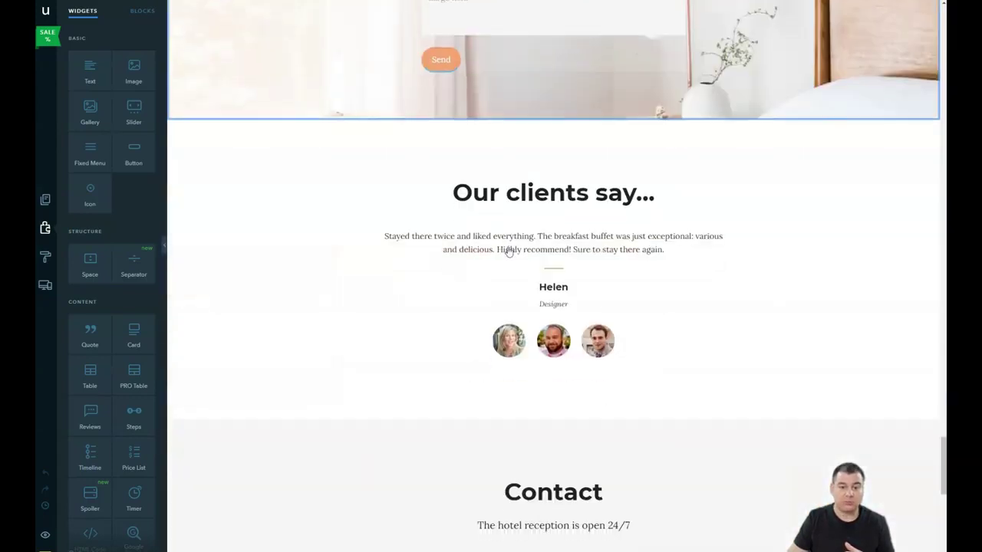
pyautogui.scroll(-4, 506, 277)
pyautogui.scroll(-2, 507, 278)
pyautogui.scroll(-3, 506, 278)
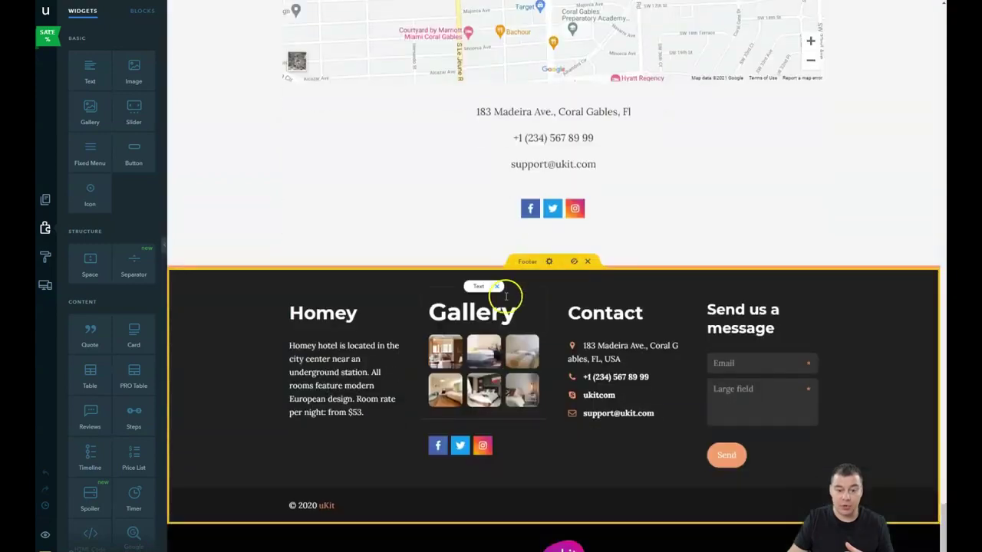
pyautogui.scroll(6, 532, 328)
pyautogui.scroll(5, 532, 328)
pyautogui.scroll(5, 532, 328)
pyautogui.scroll(4, 531, 329)
pyautogui.scroll(5, 532, 329)
pyautogui.scroll(5, 531, 328)
pyautogui.scroll(5, 531, 328)
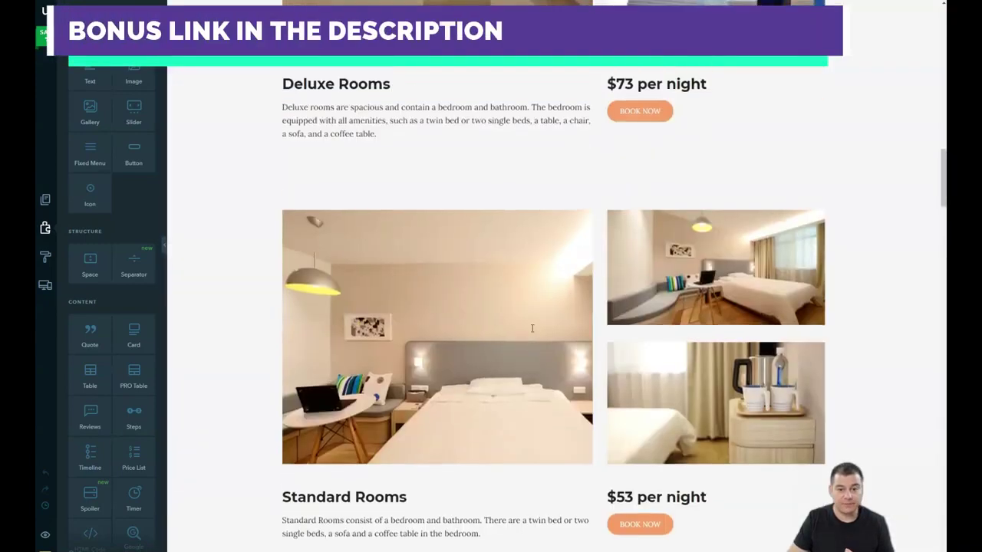
pyautogui.scroll(4, 532, 329)
pyautogui.scroll(5, 533, 327)
pyautogui.scroll(4, 533, 327)
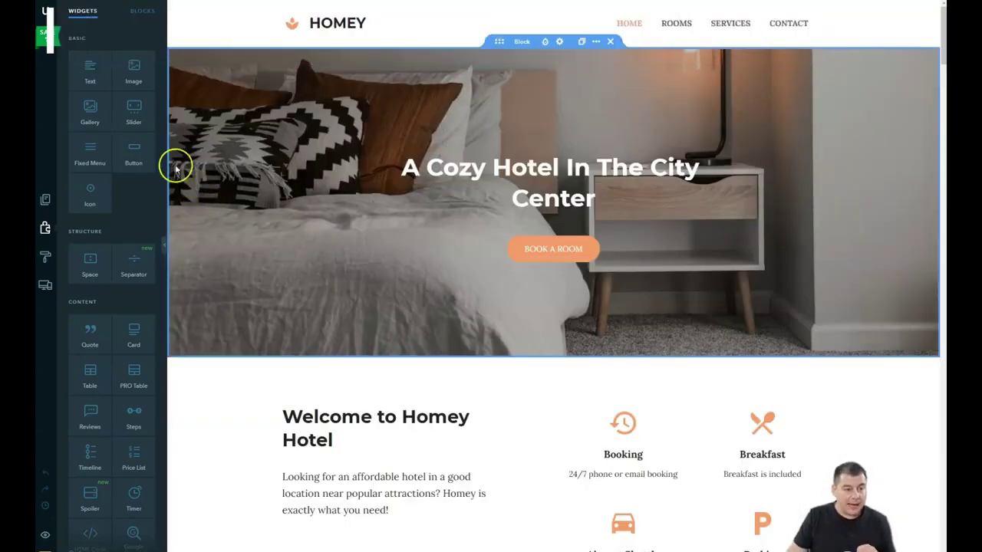
pyautogui.click(46, 201)
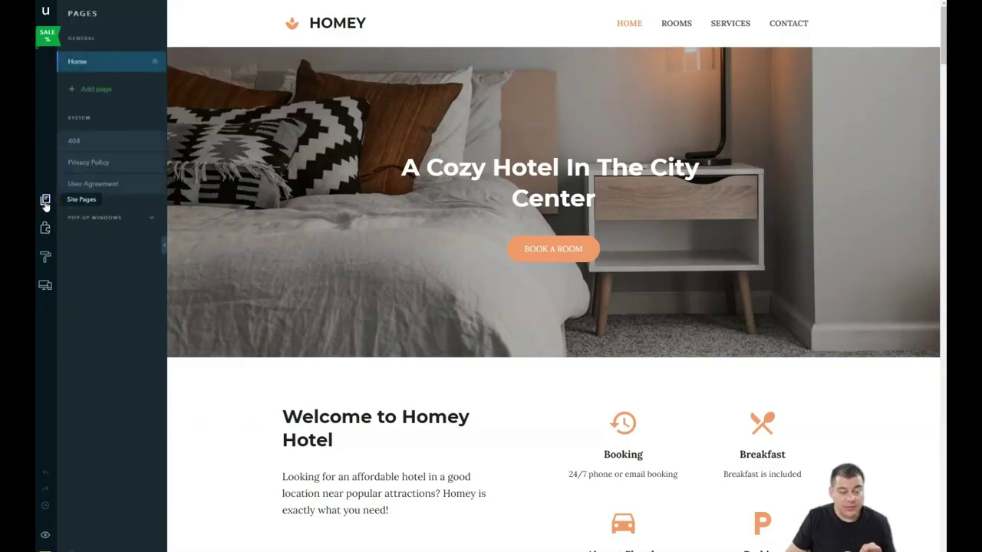
pyautogui.moveTo(85, 61)
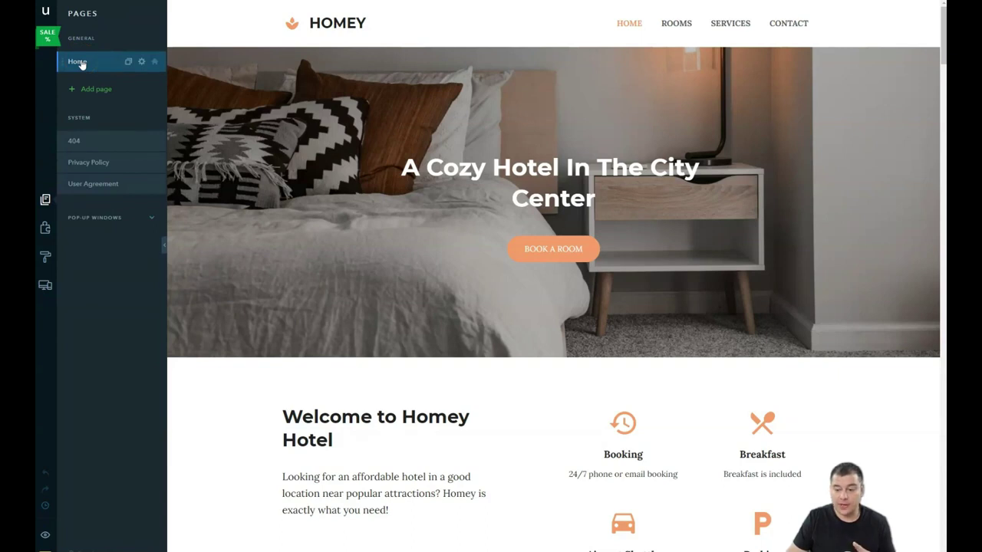
pyautogui.click(87, 89)
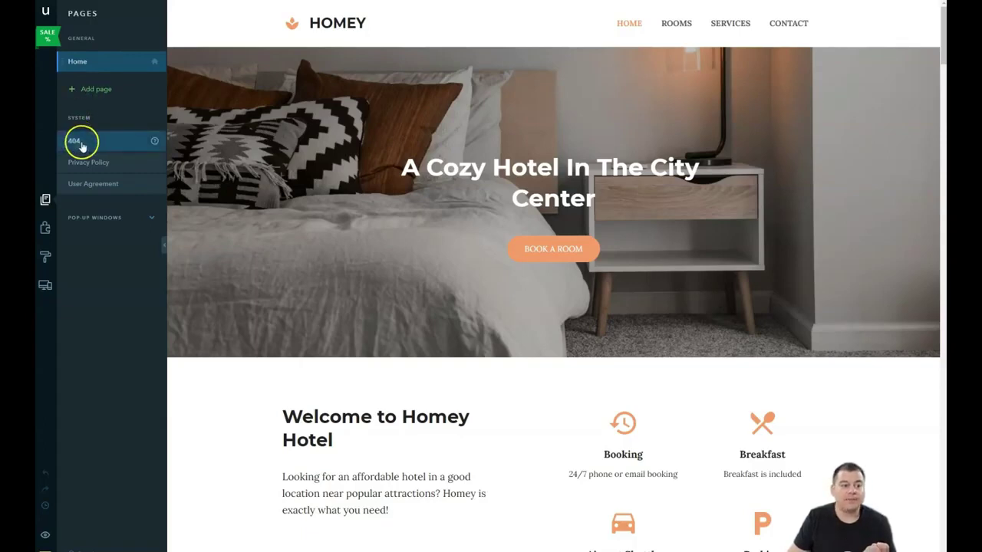
pyautogui.click(134, 217)
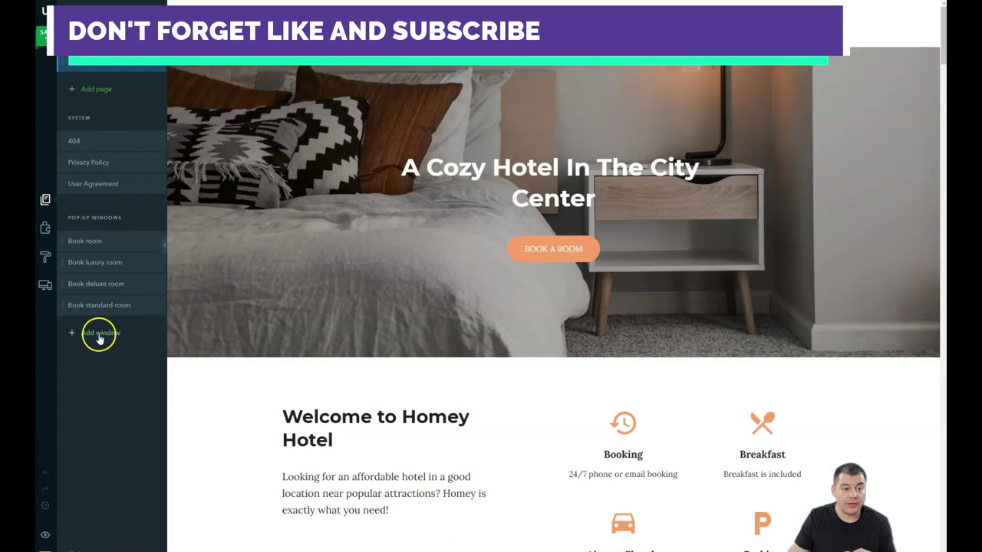
pyautogui.click(151, 220)
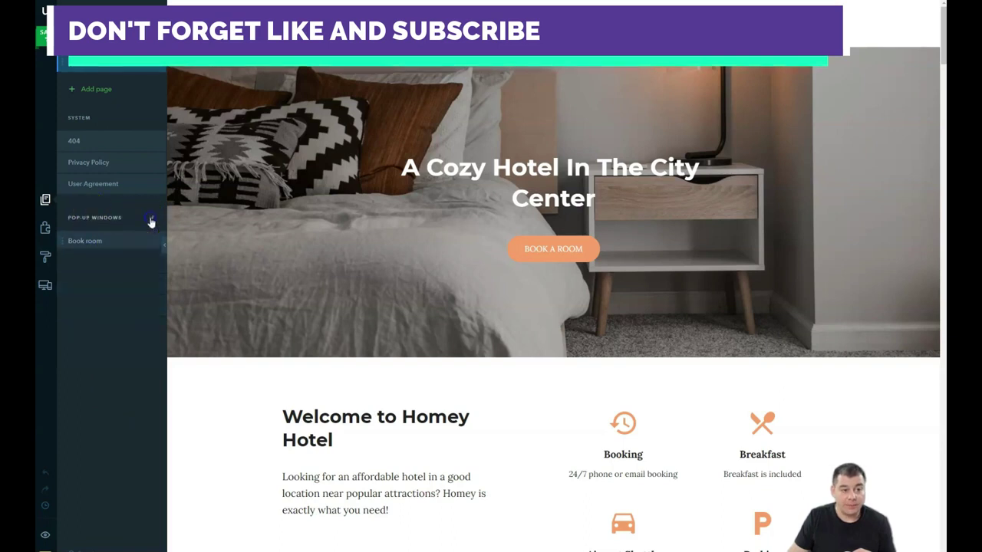
pyautogui.click(46, 229)
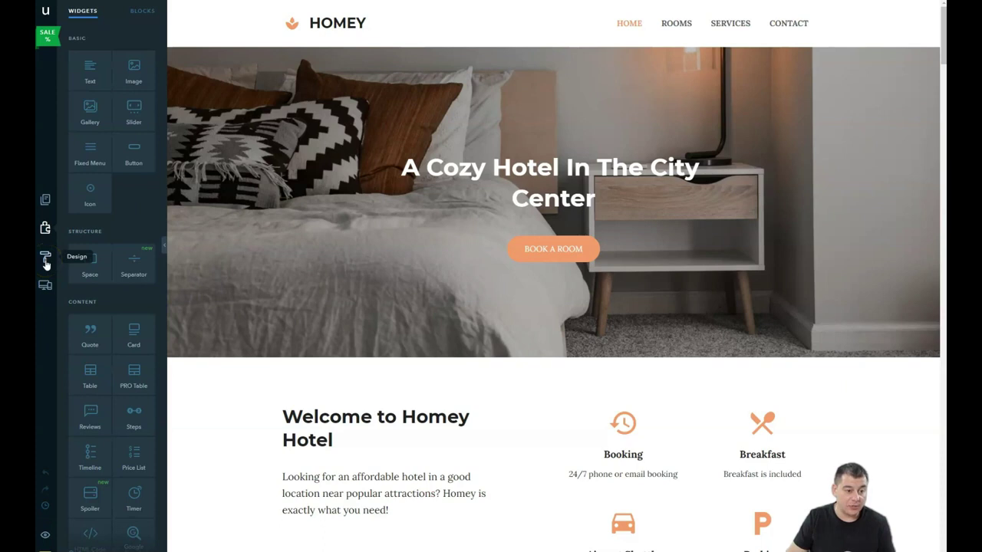
# Step: In the Design settings, switch the site Header off and back on
pyautogui.click(45, 261)
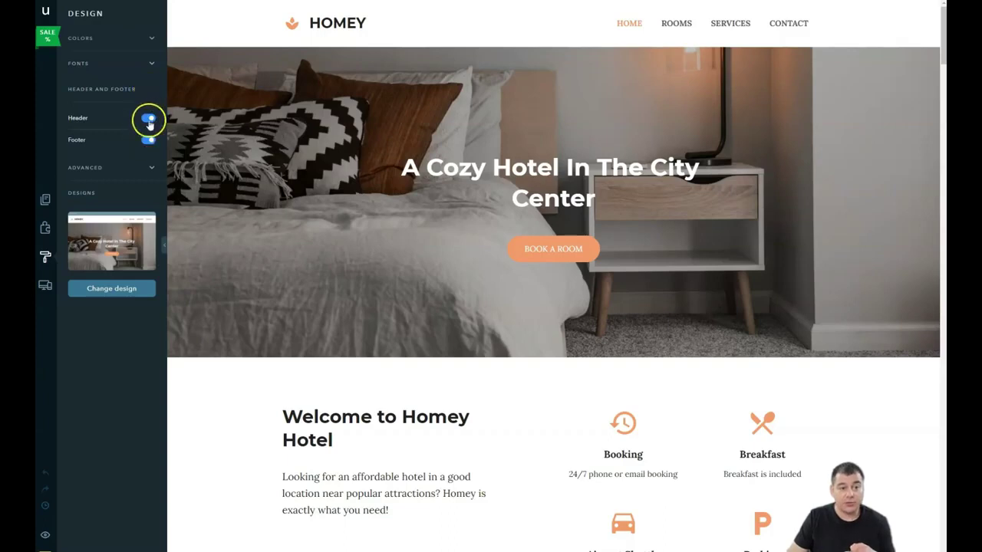
pyautogui.click(149, 119)
pyautogui.click(149, 121)
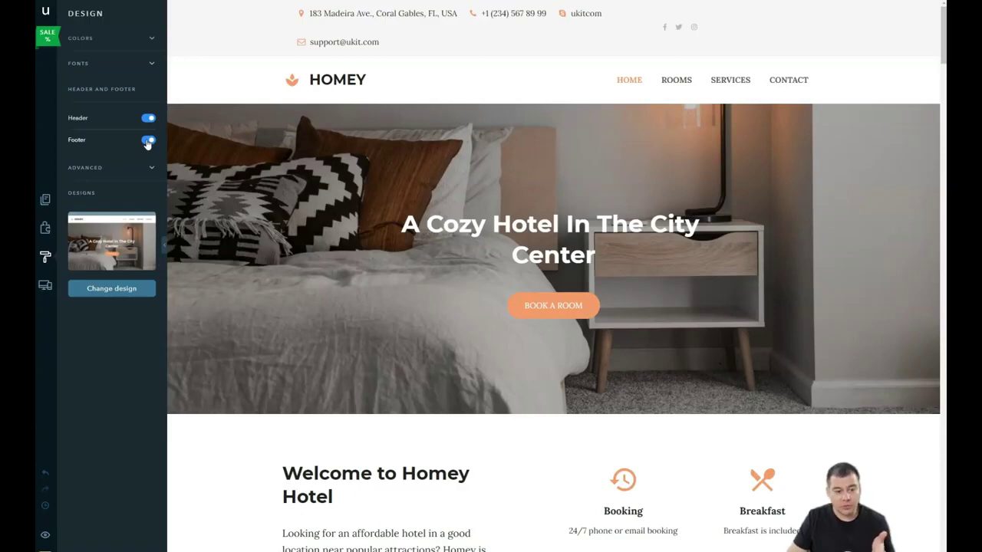
pyautogui.click(152, 64)
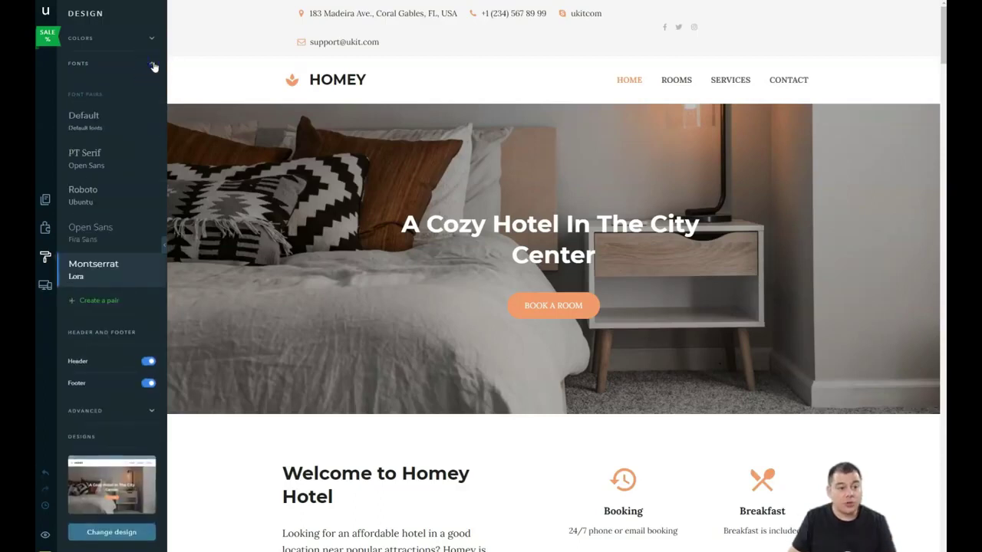
pyautogui.click(104, 231)
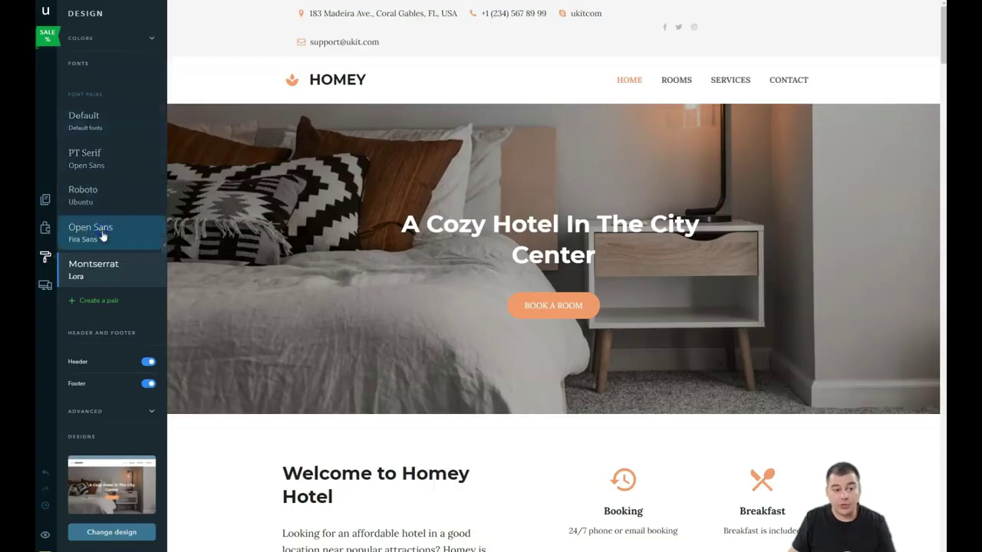
pyautogui.click(104, 234)
pyautogui.click(103, 200)
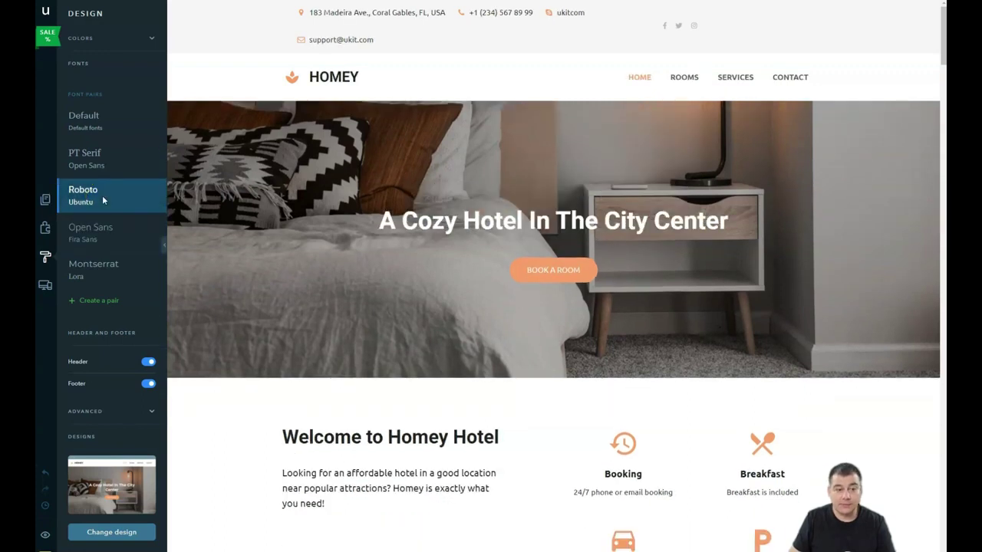
pyautogui.click(102, 153)
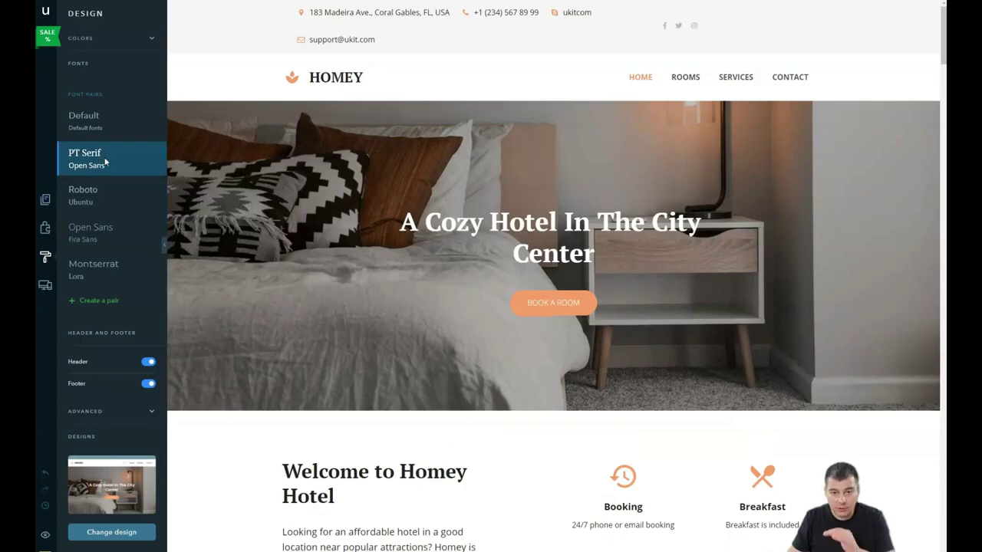
pyautogui.click(105, 125)
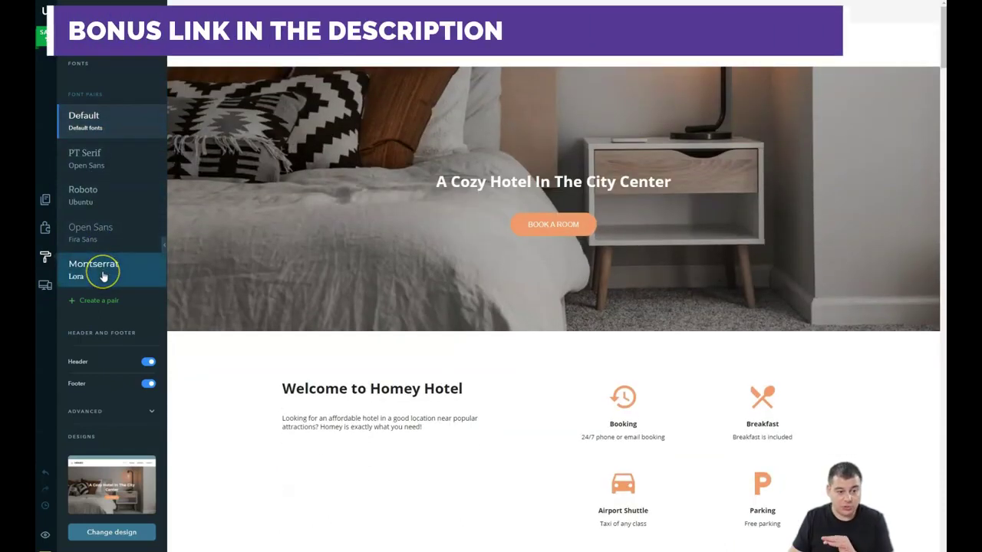
pyautogui.click(103, 276)
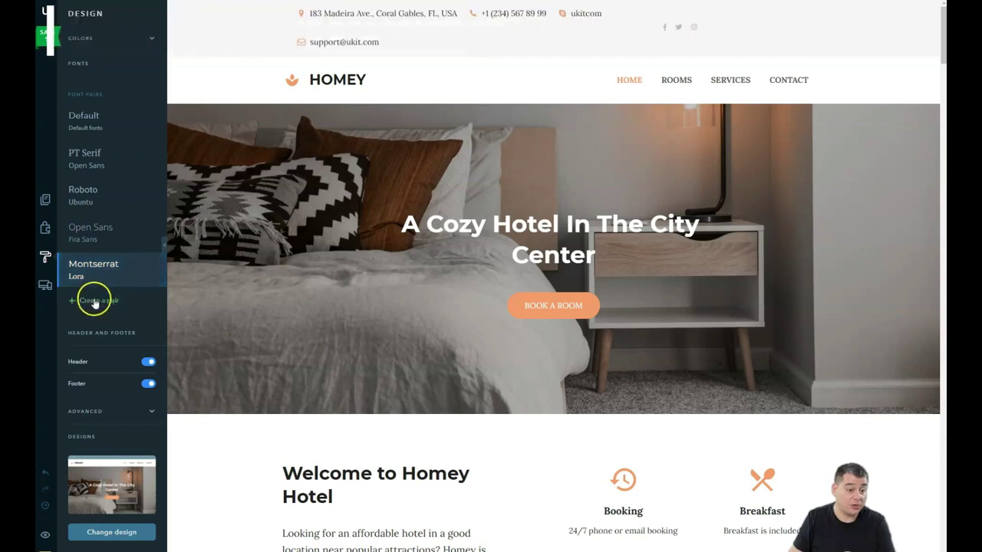
pyautogui.click(111, 157)
# Step: Try the blue, red and green colour schemes, settling on the red one
pyautogui.click(140, 65)
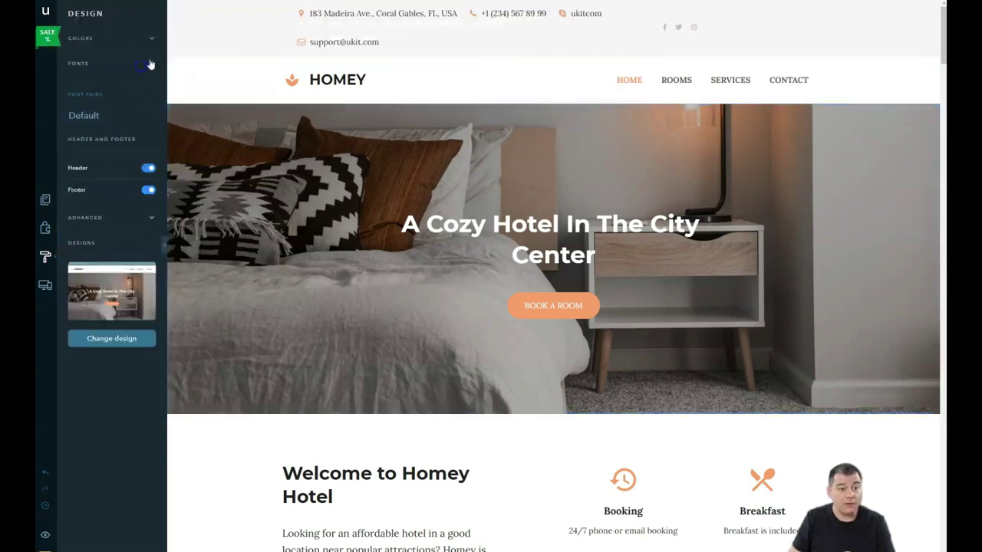
pyautogui.click(153, 42)
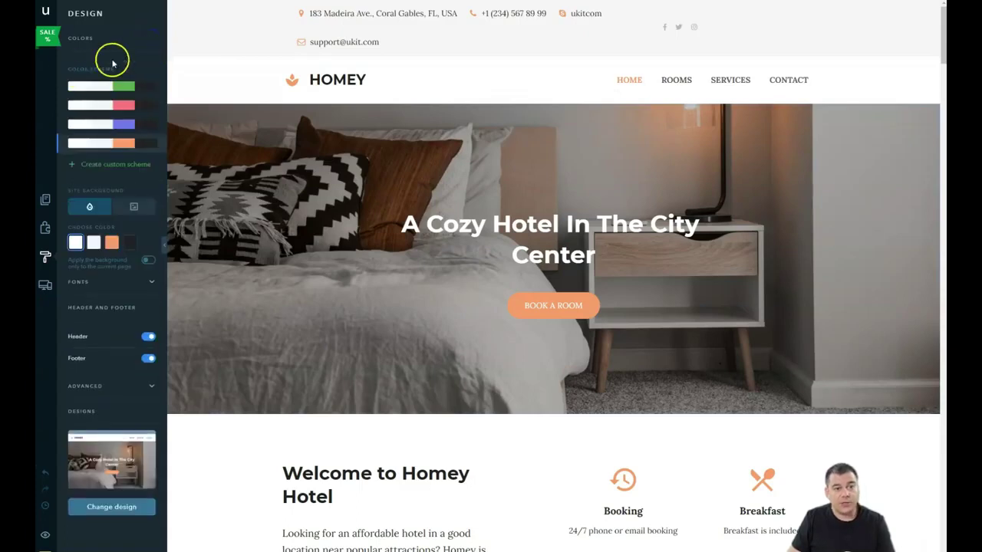
pyautogui.scroll(-1, 528, 235)
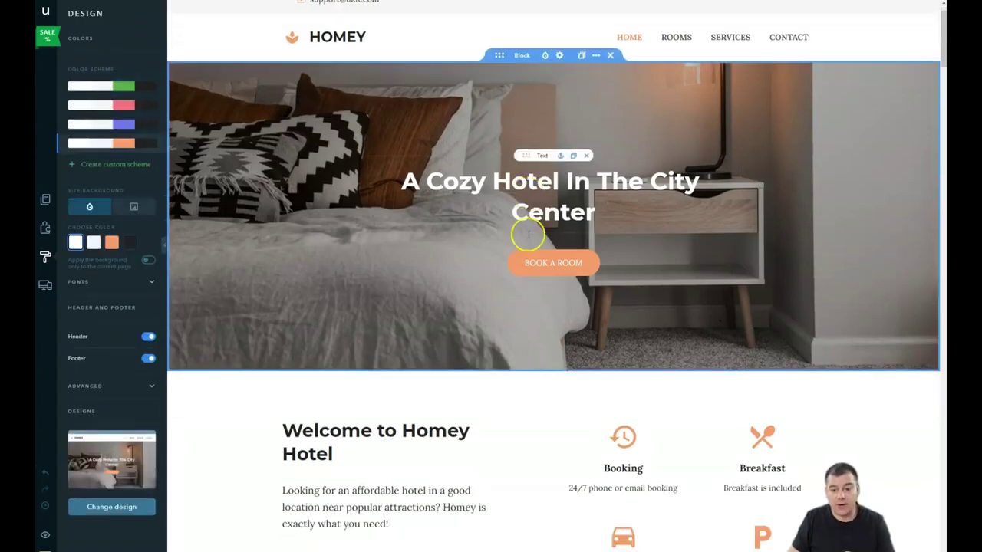
pyautogui.scroll(-1, 528, 235)
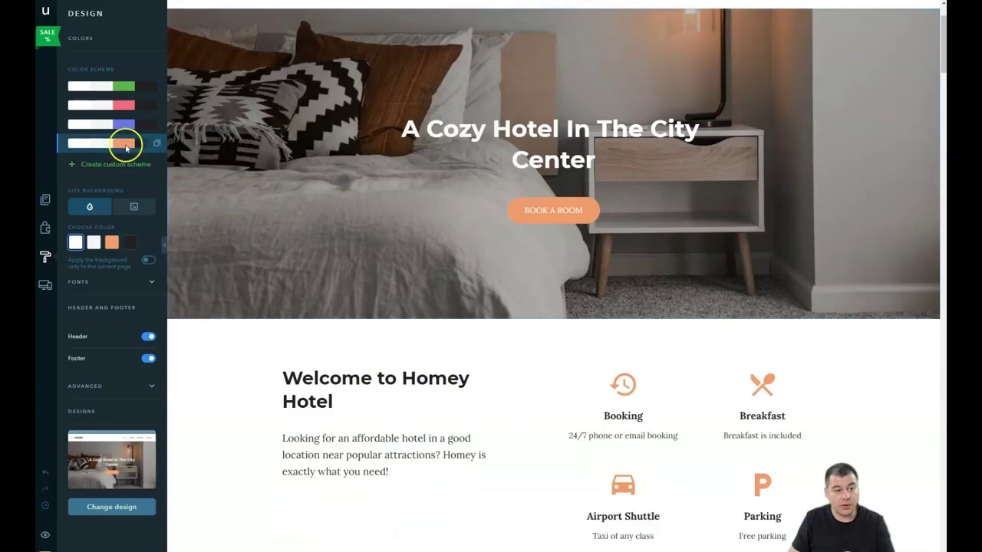
pyautogui.click(60, 129)
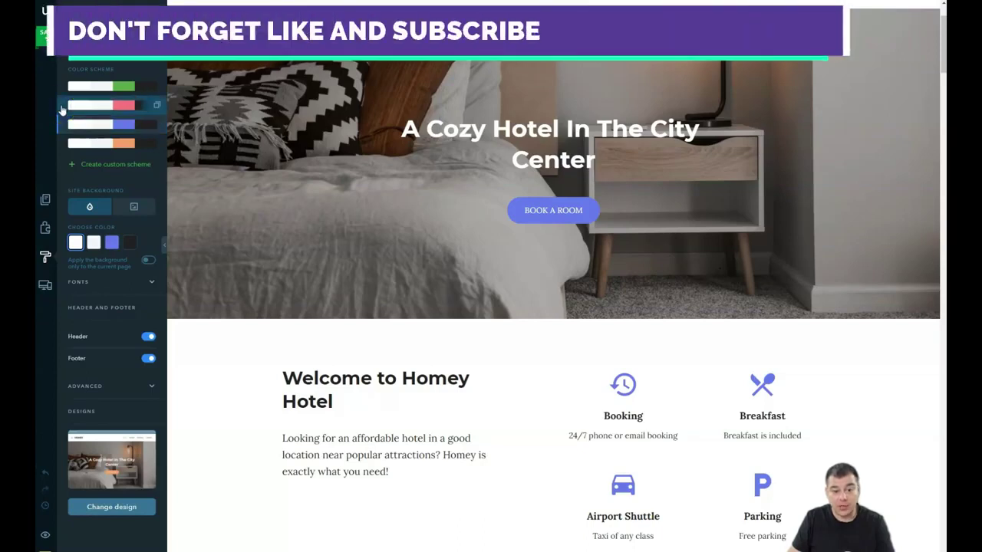
pyautogui.click(61, 109)
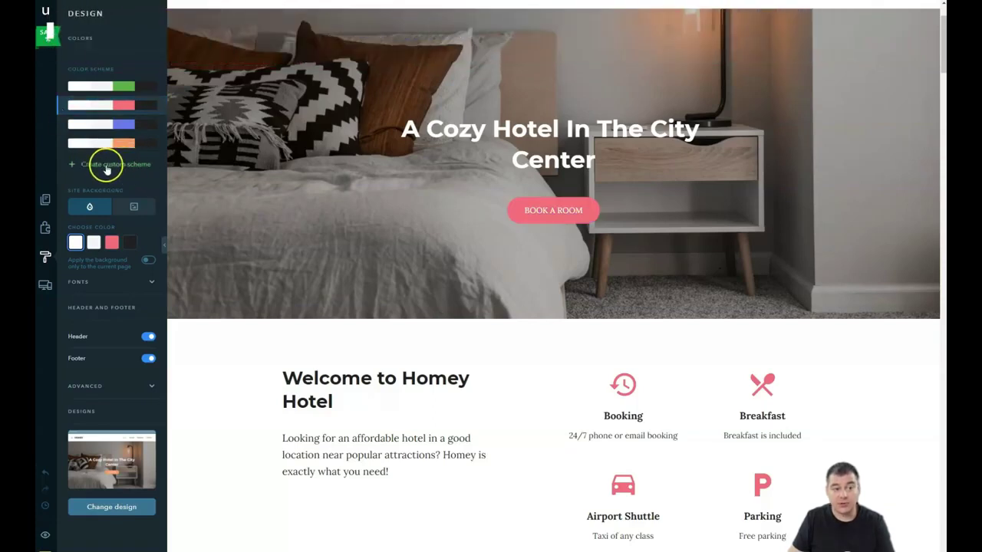
pyautogui.click(62, 90)
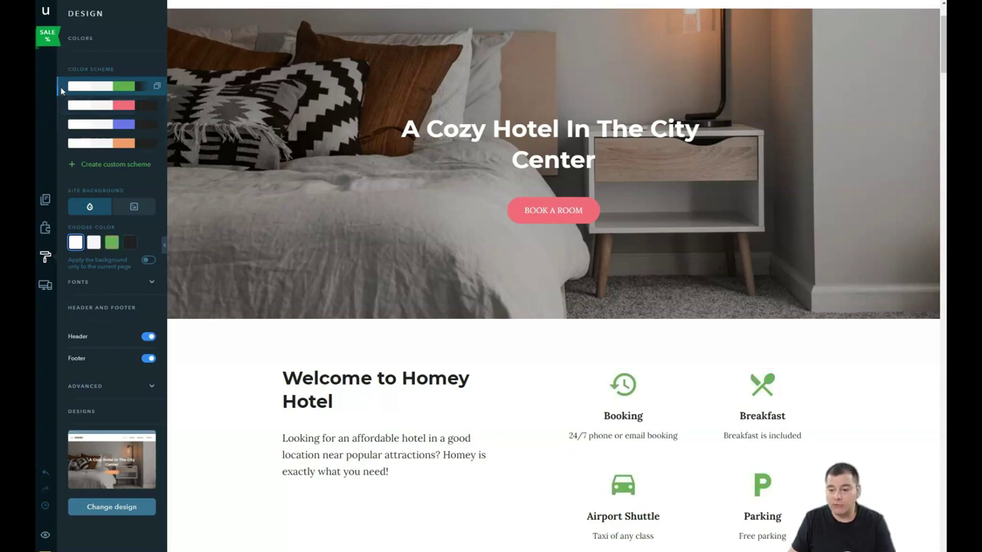
pyautogui.moveTo(111, 105)
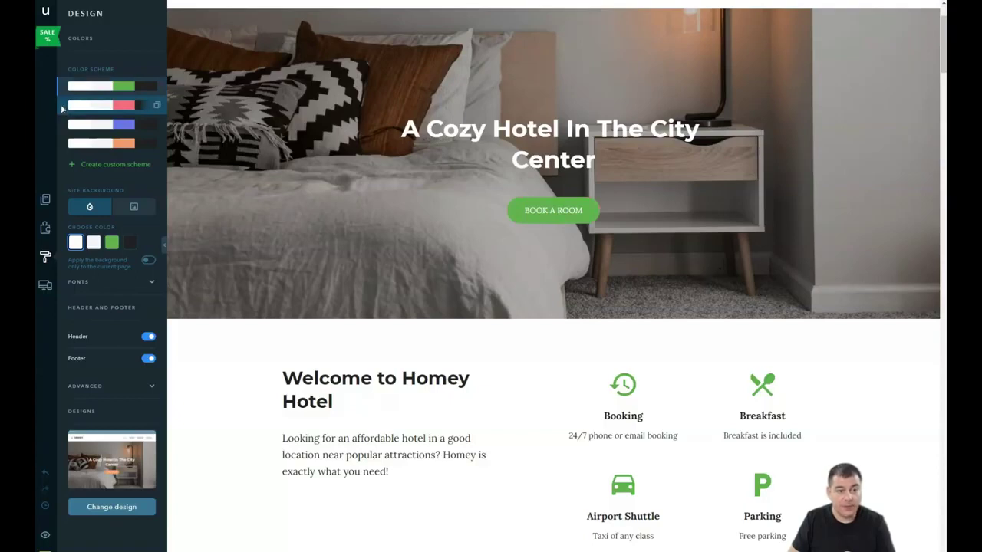
pyautogui.click(92, 208)
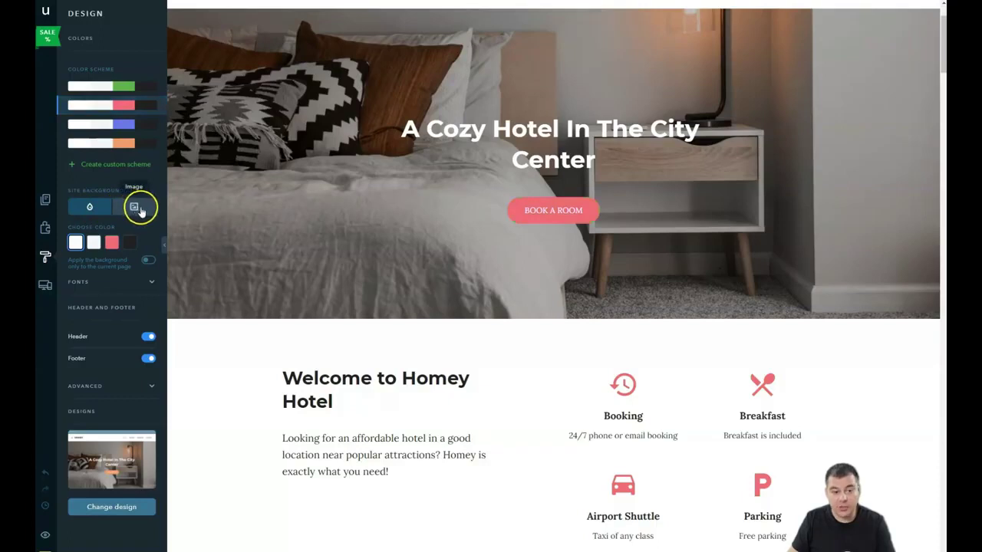
# Step: Review the red scheme across the booking form and contact map sections
pyautogui.scroll(-4, 345, 246)
pyautogui.scroll(-3, 432, 261)
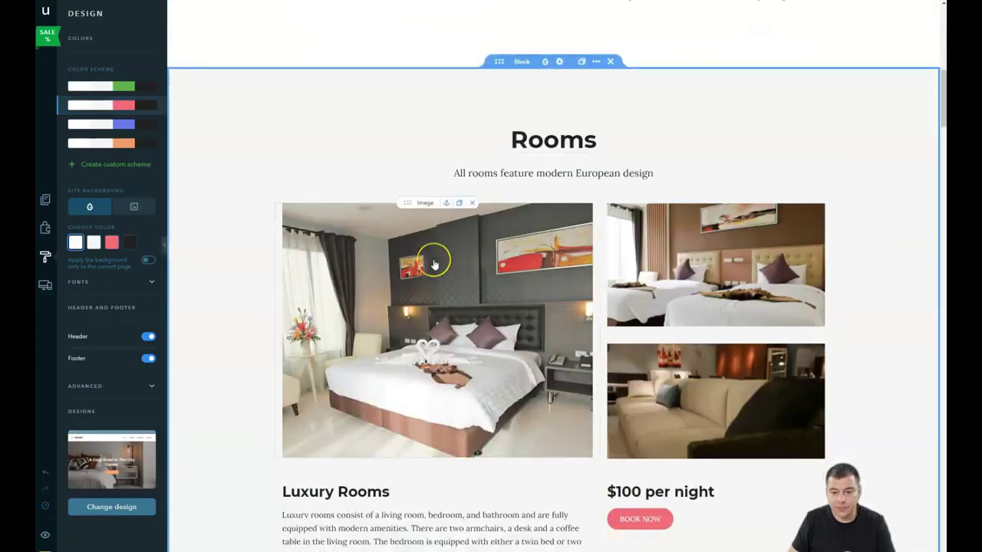
pyautogui.scroll(-2, 433, 263)
pyautogui.scroll(-2, 434, 263)
pyautogui.scroll(-3, 399, 260)
pyautogui.scroll(-2, 346, 257)
pyautogui.scroll(-1, 265, 248)
pyautogui.scroll(-2, 258, 243)
pyautogui.scroll(-3, 261, 237)
pyautogui.scroll(-2, 266, 242)
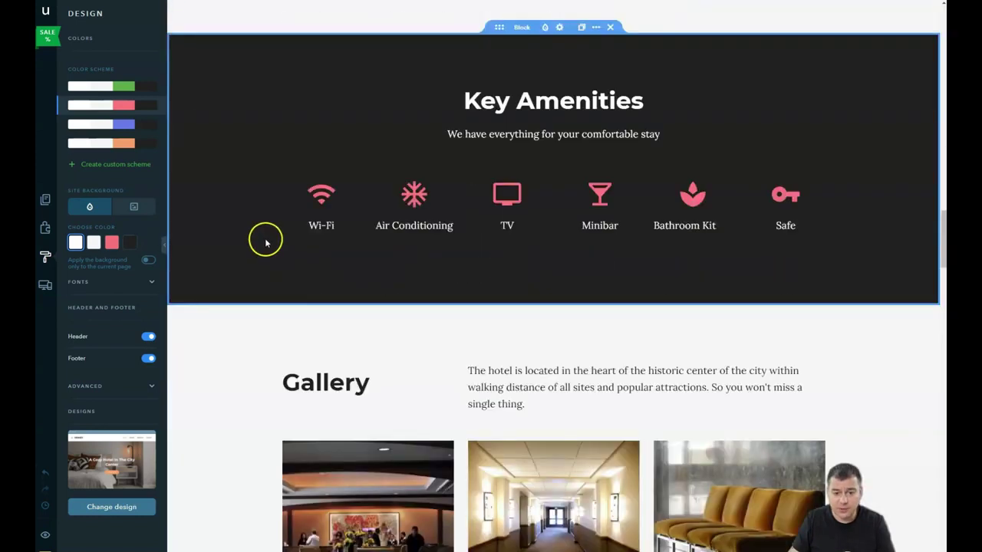
pyautogui.scroll(-3, 461, 265)
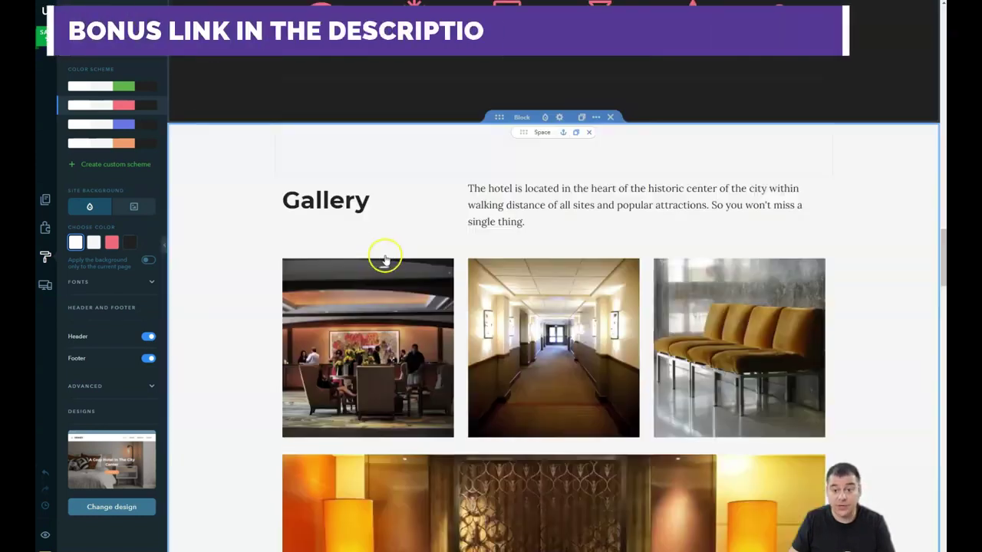
pyautogui.scroll(-2, 253, 239)
pyautogui.scroll(-2, 250, 238)
pyautogui.scroll(-3, 248, 237)
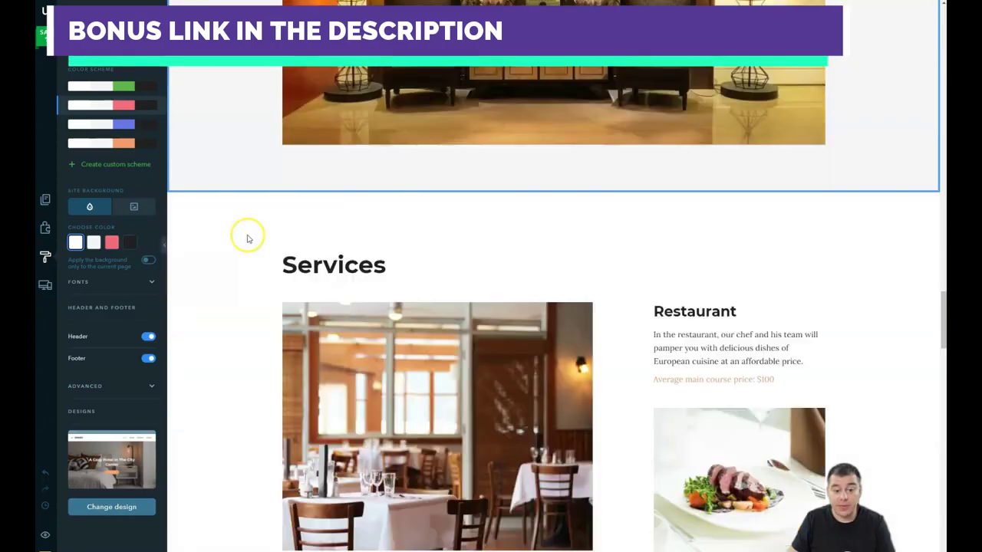
pyautogui.scroll(-2, 246, 239)
pyautogui.scroll(-3, 246, 239)
pyautogui.scroll(-3, 245, 238)
pyautogui.scroll(3, 244, 238)
pyautogui.scroll(1, 244, 238)
pyautogui.scroll(-4, 244, 238)
pyautogui.scroll(-4, 246, 235)
pyautogui.scroll(-3, 246, 235)
pyautogui.scroll(3, 247, 235)
pyautogui.scroll(-1, 249, 237)
pyautogui.click(259, 235)
# Step: Reach the footer and collapse the Colors and Header and Footer sections
pyautogui.scroll(-3, 261, 238)
pyautogui.scroll(-2, 263, 240)
pyautogui.scroll(-2, 262, 240)
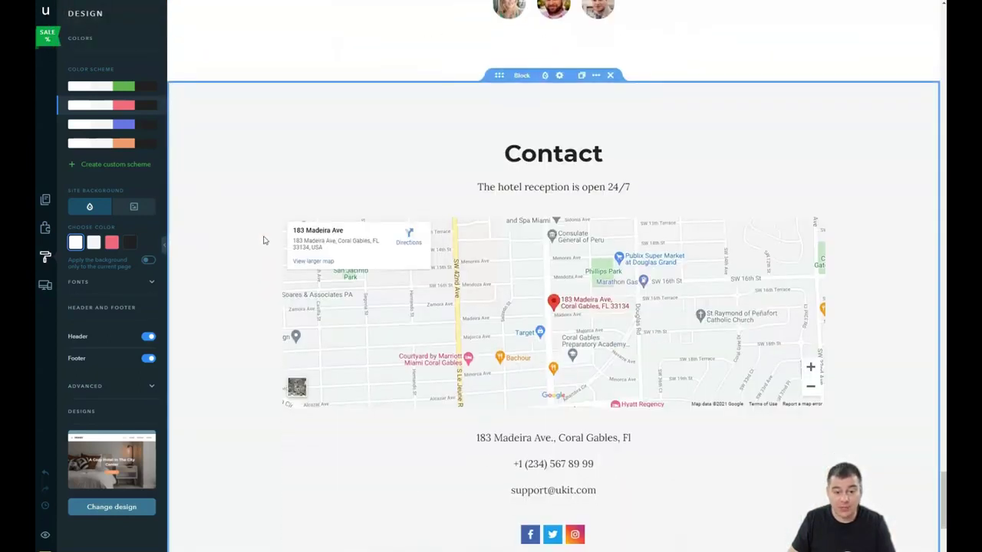
pyautogui.scroll(-2, 263, 240)
pyautogui.scroll(-2, 264, 240)
pyautogui.scroll(-2, 261, 242)
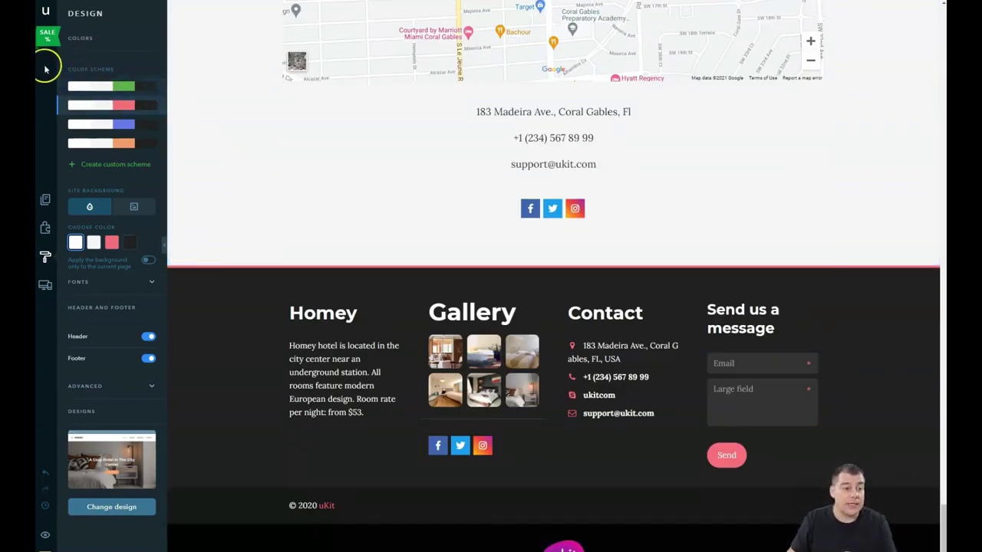
pyautogui.click(151, 42)
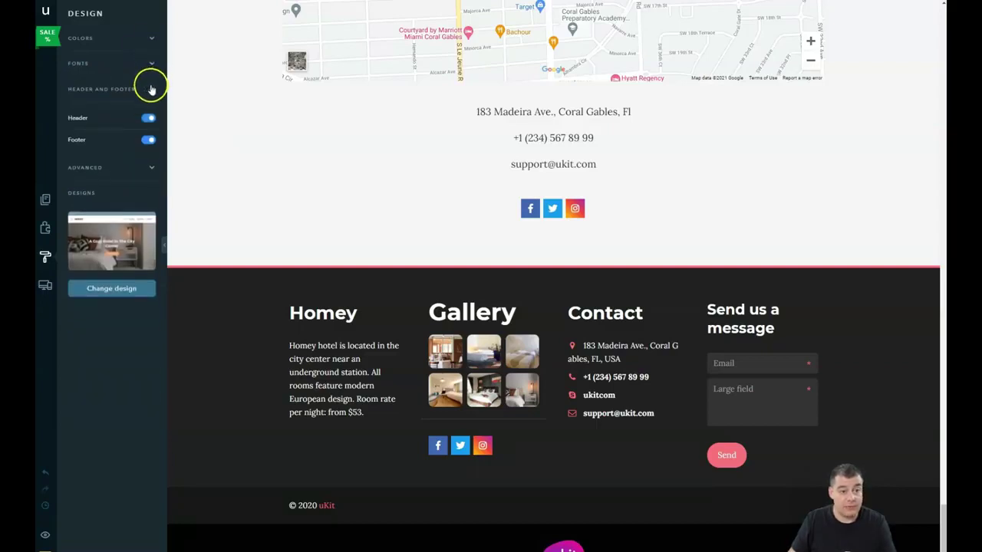
pyautogui.click(151, 89)
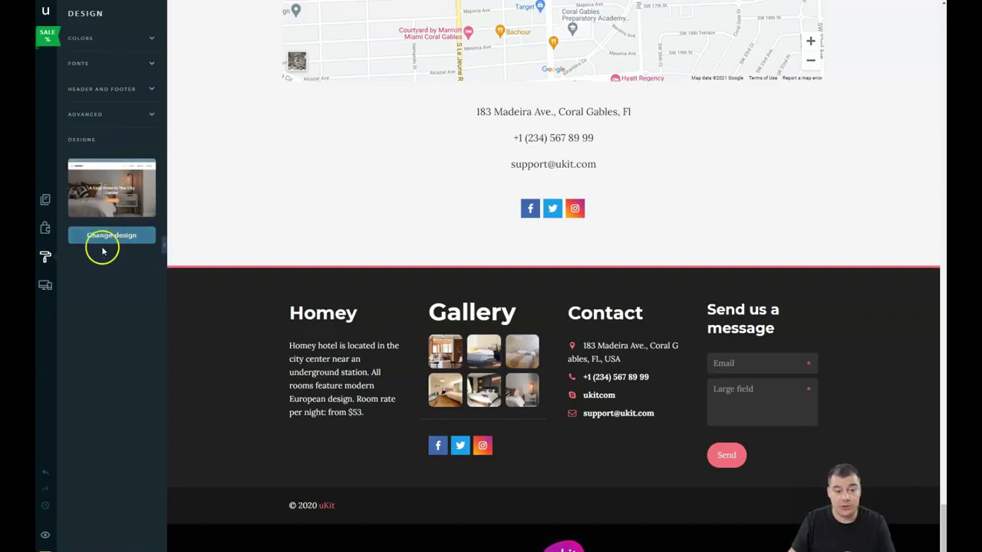
pyautogui.click(45, 285)
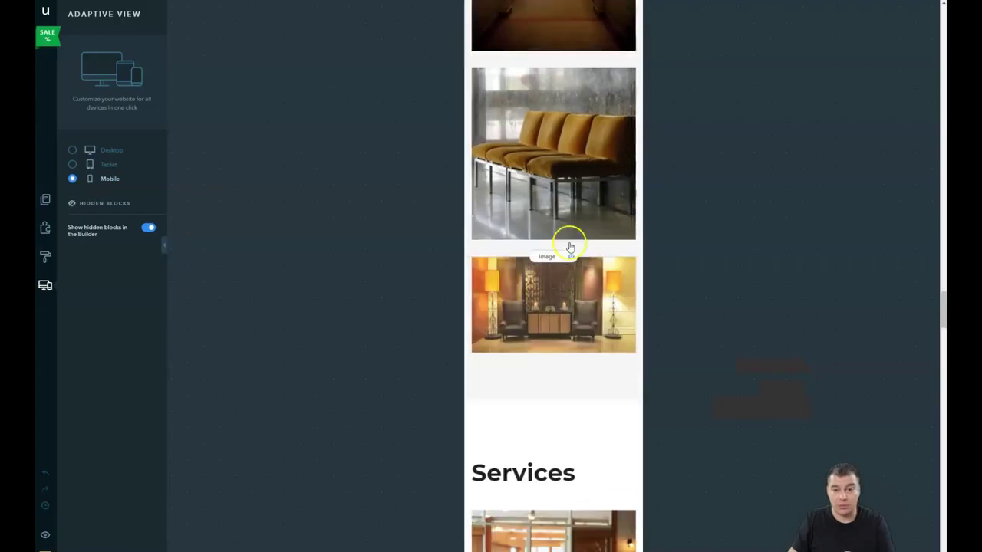
pyautogui.scroll(5, 568, 246)
pyautogui.scroll(3, 569, 247)
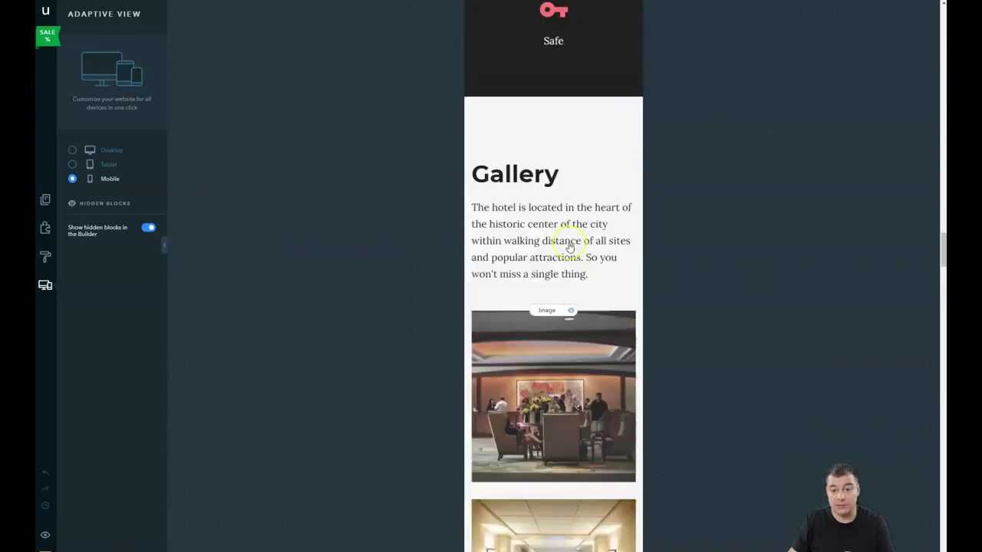
pyautogui.scroll(4, 569, 247)
pyautogui.scroll(3, 569, 247)
pyautogui.scroll(2, 570, 247)
pyautogui.scroll(4, 568, 247)
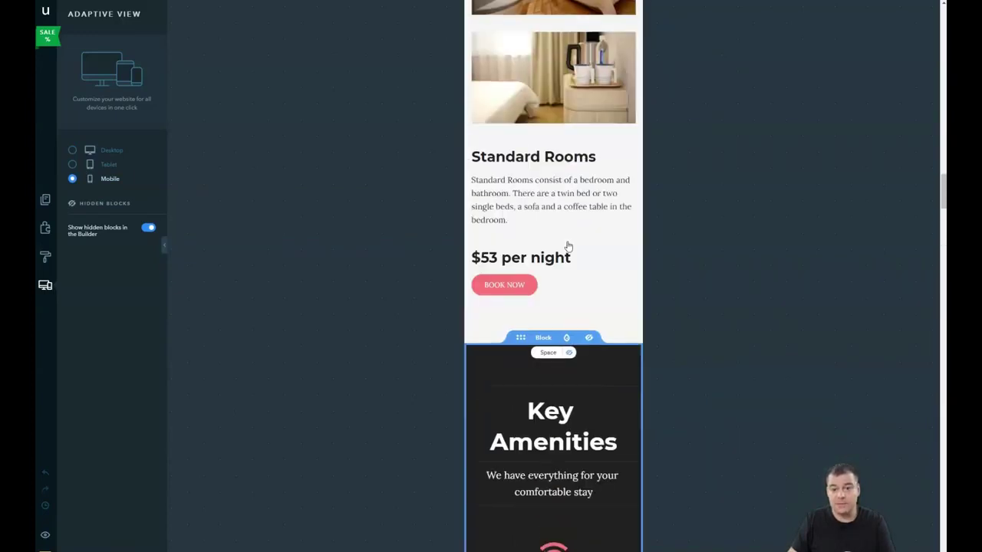
pyautogui.scroll(3, 569, 247)
pyautogui.scroll(4, 569, 247)
pyautogui.scroll(3, 569, 247)
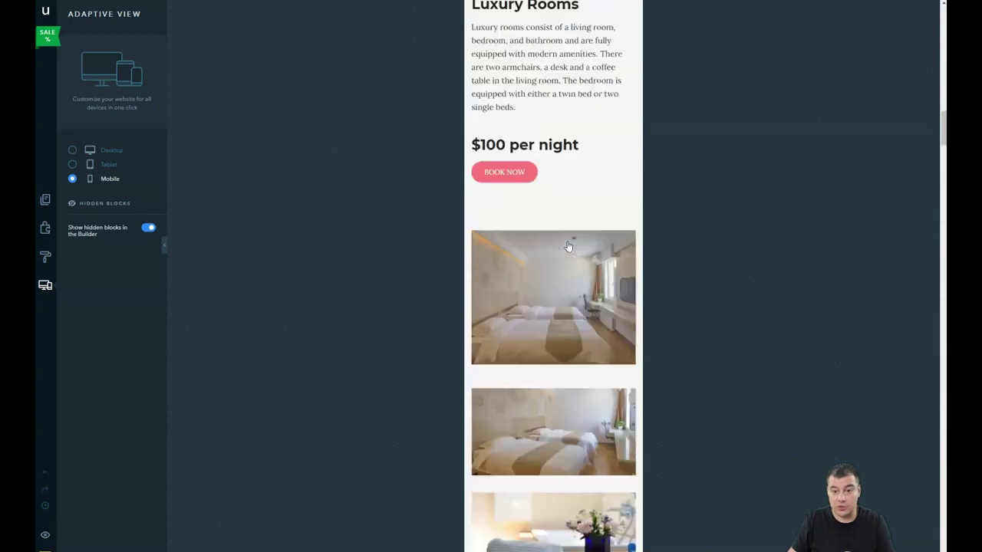
pyautogui.scroll(5, 569, 246)
pyautogui.scroll(5, 568, 247)
pyautogui.scroll(5, 568, 246)
pyautogui.scroll(5, 568, 244)
pyautogui.scroll(3, 567, 243)
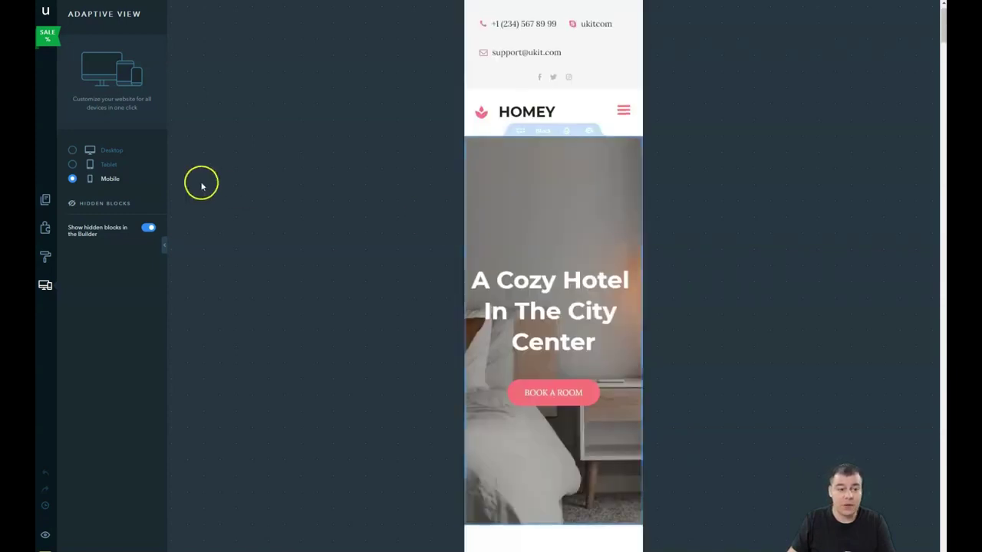
pyautogui.click(73, 165)
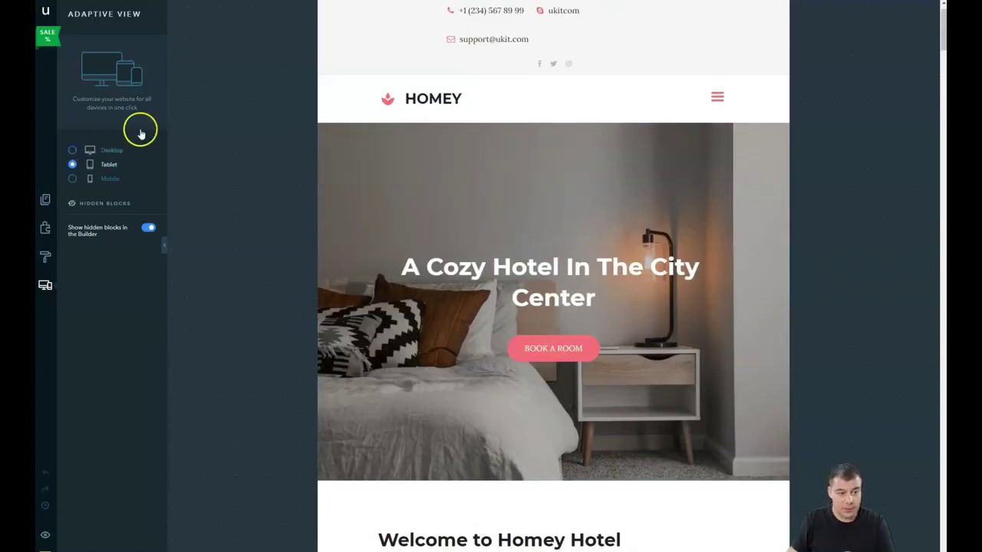
pyautogui.click(100, 149)
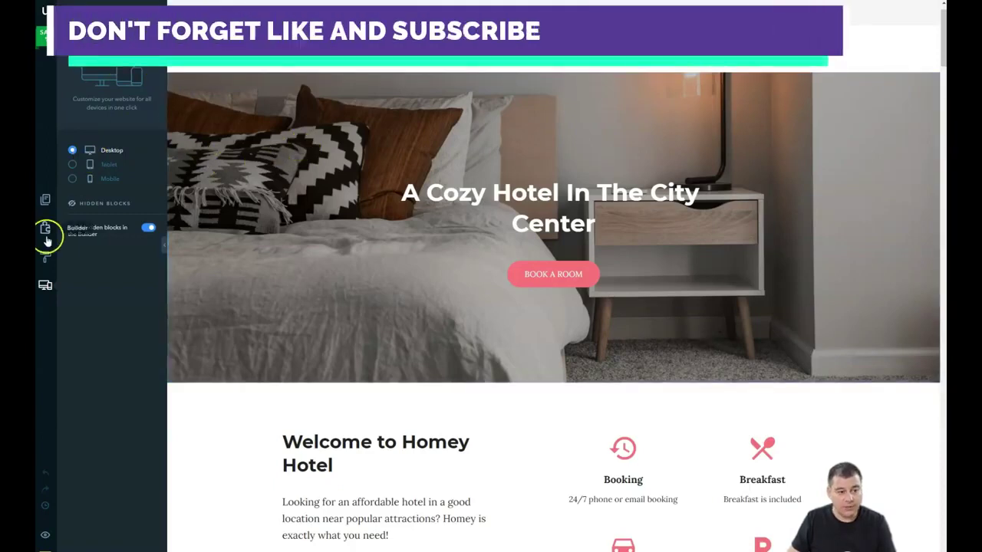
# Step: Show the Widgets panel and select the hero section and the welcome spacer
pyautogui.click(45, 232)
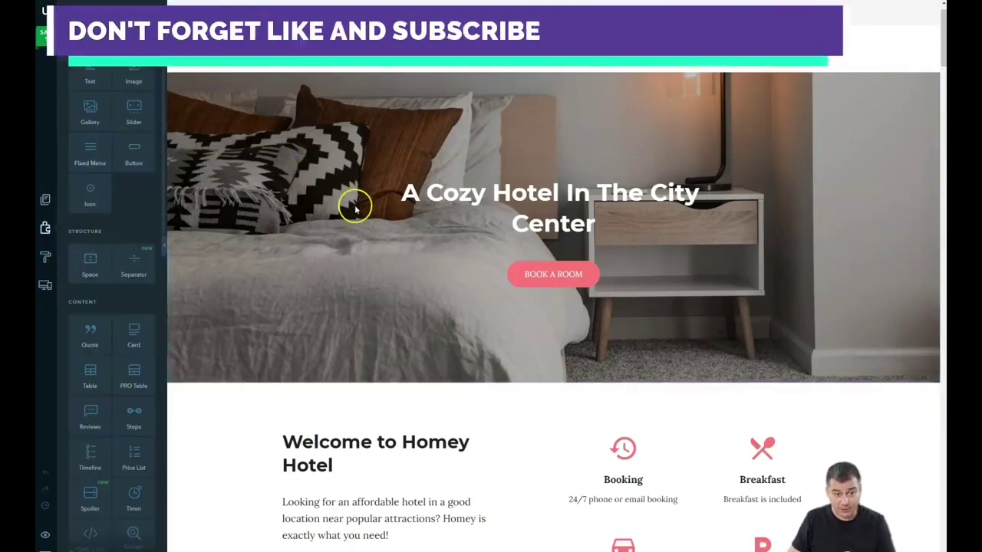
pyautogui.click(303, 263)
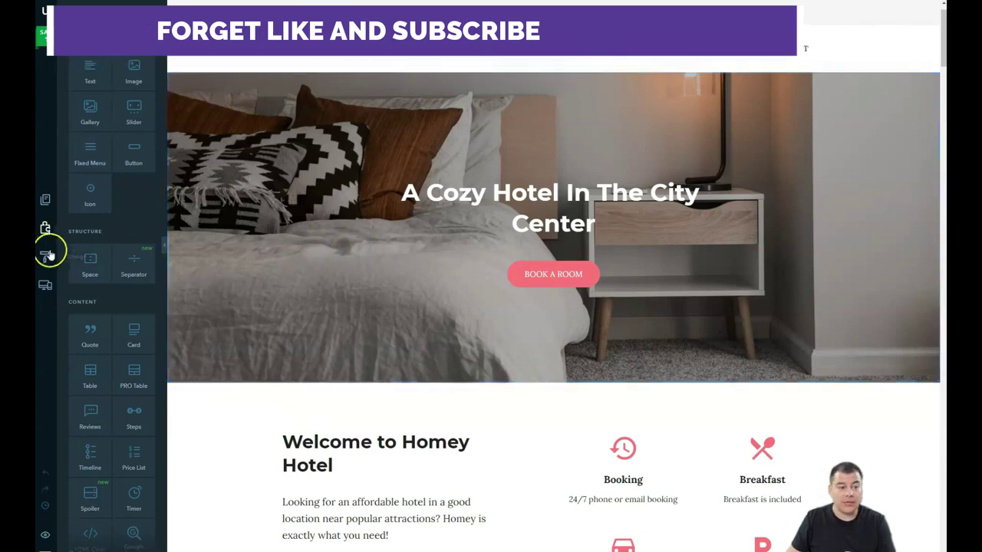
pyautogui.scroll(-2, 500, 328)
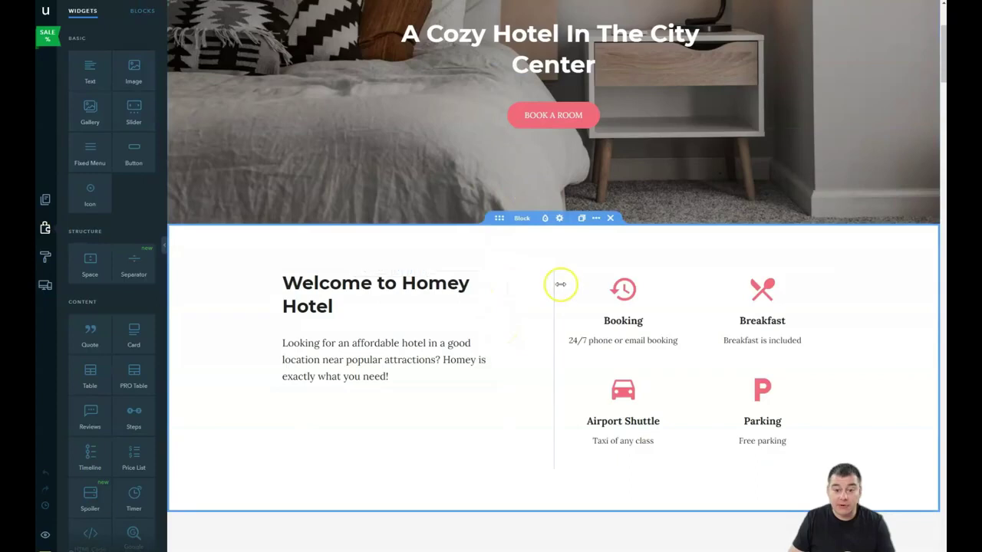
pyautogui.click(514, 275)
# Step: Scroll the page down to Key Amenities and back up to the hero
pyautogui.scroll(-1, 513, 274)
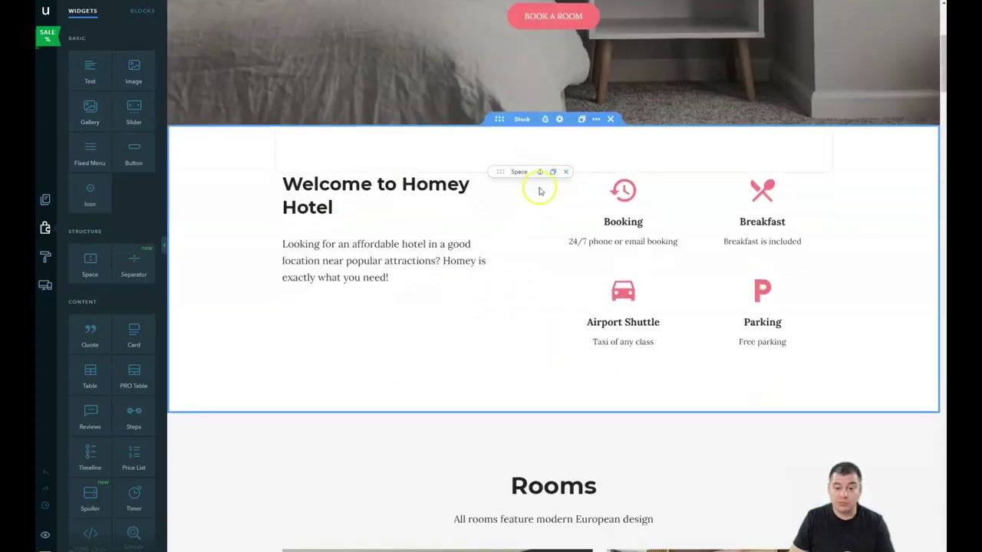
pyautogui.scroll(-2, 541, 246)
pyautogui.scroll(-3, 545, 302)
pyautogui.scroll(-2, 543, 303)
pyautogui.scroll(-2, 542, 307)
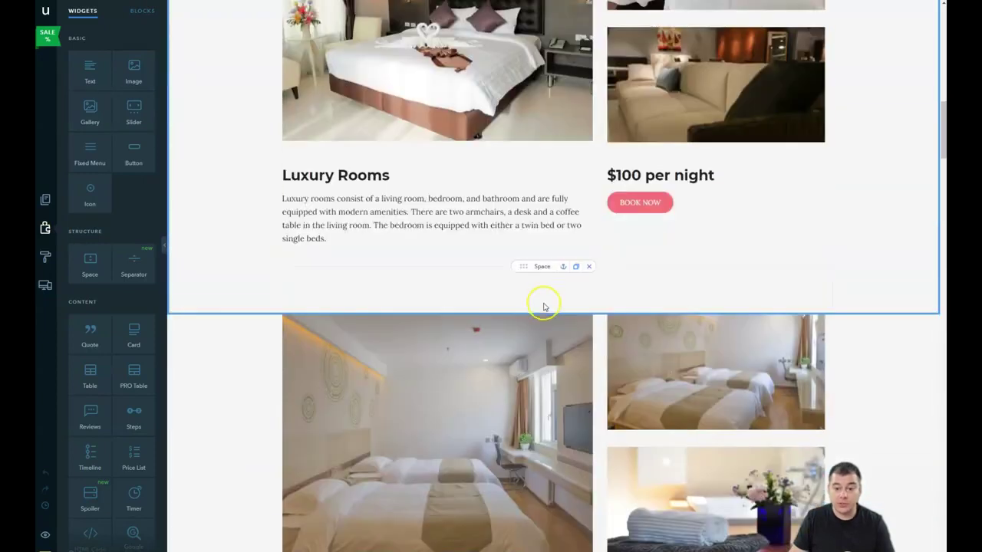
pyautogui.scroll(-3, 539, 313)
pyautogui.scroll(-3, 499, 277)
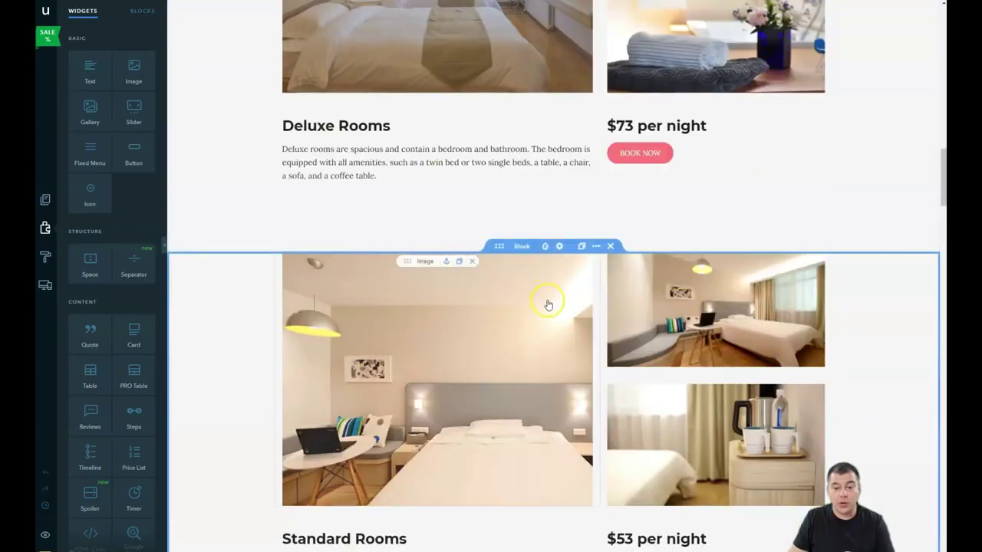
pyautogui.scroll(-4, 547, 302)
pyautogui.scroll(-3, 548, 302)
pyautogui.moveTo(552, 195)
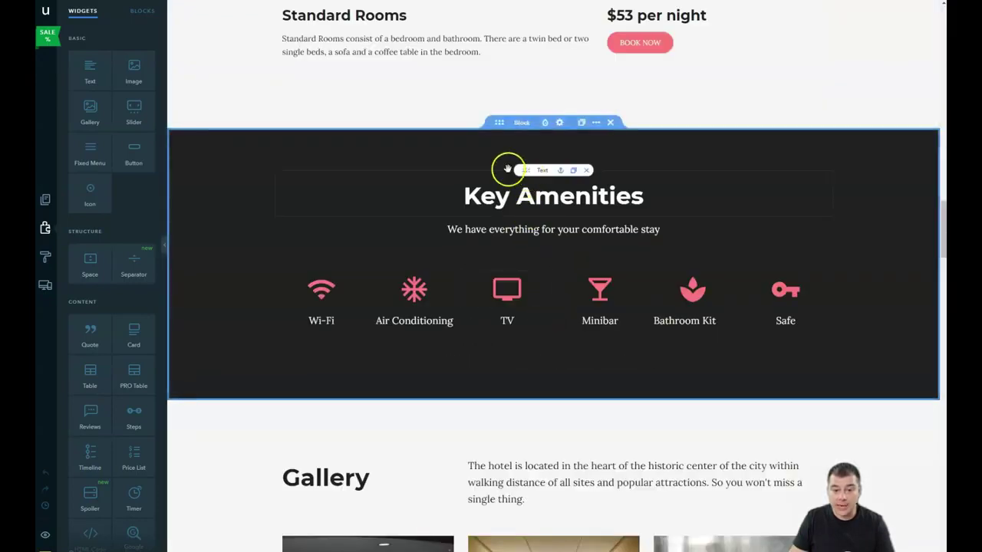
pyautogui.scroll(4, 537, 284)
pyautogui.scroll(5, 548, 284)
pyautogui.scroll(5, 547, 284)
pyautogui.scroll(4, 548, 285)
pyautogui.scroll(3, 548, 284)
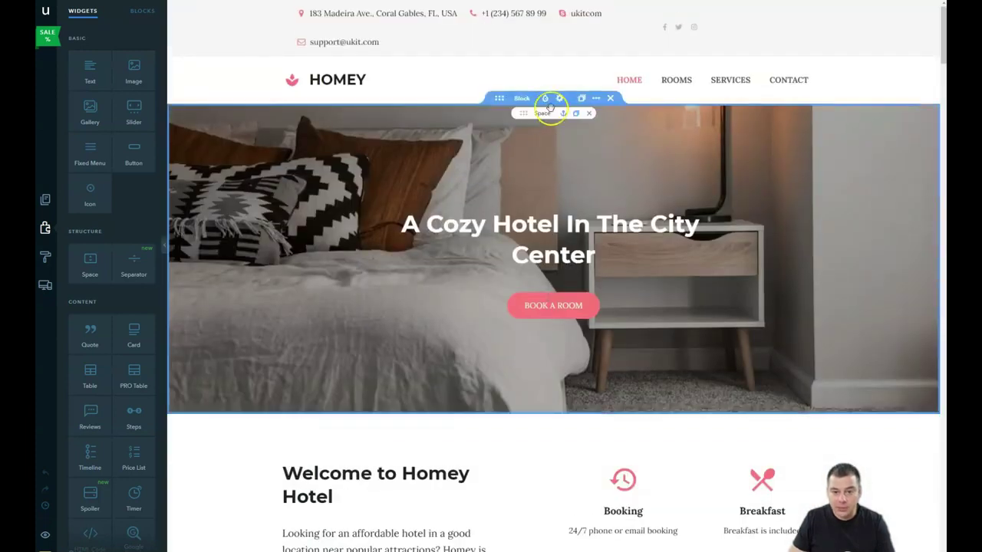
pyautogui.moveTo(515, 266); pyautogui.dragTo(513, 548)
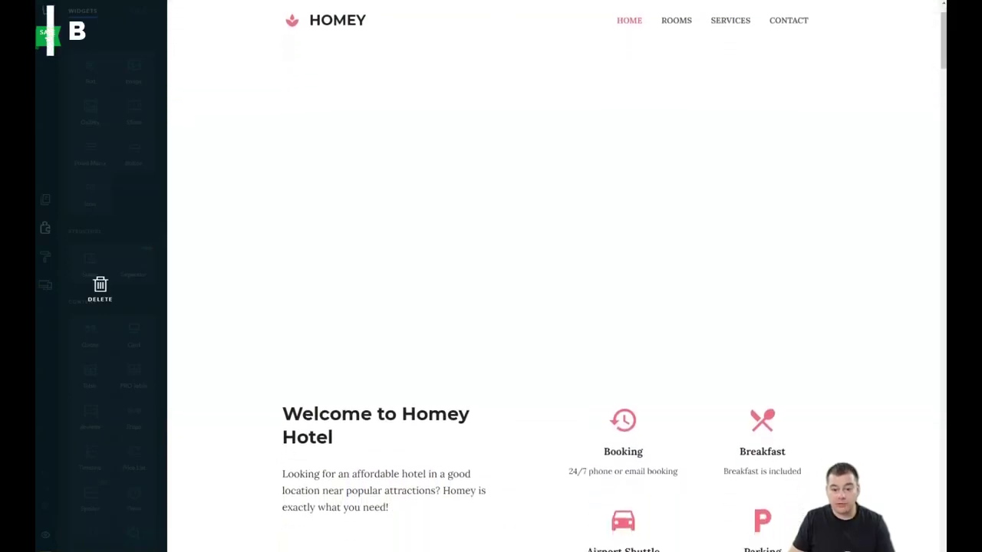
pyautogui.moveTo(513, 548)
pyautogui.mouseDown()
pyautogui.moveTo(522, 122)
pyautogui.moveTo(560, 99)
pyautogui.mouseUp()
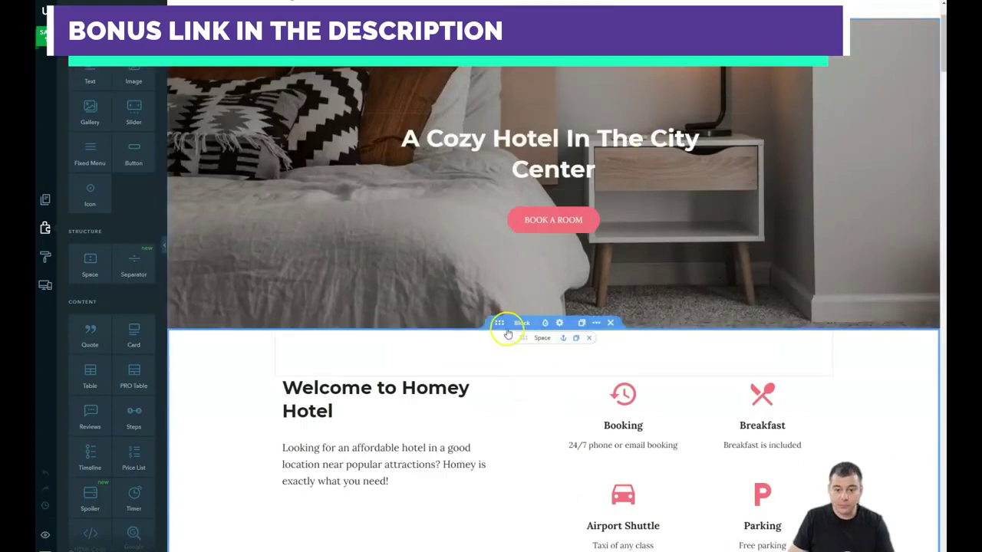
pyautogui.moveTo(534, 456)
pyautogui.mouseDown()
pyautogui.moveTo(536, 374)
pyautogui.moveTo(581, 361)
pyautogui.mouseUp()
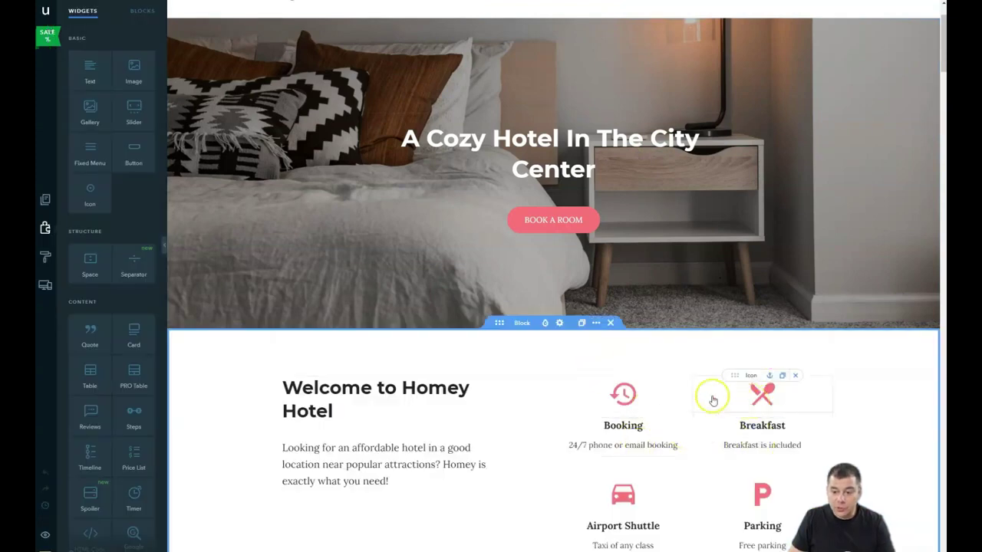
pyautogui.scroll(-3, 633, 369)
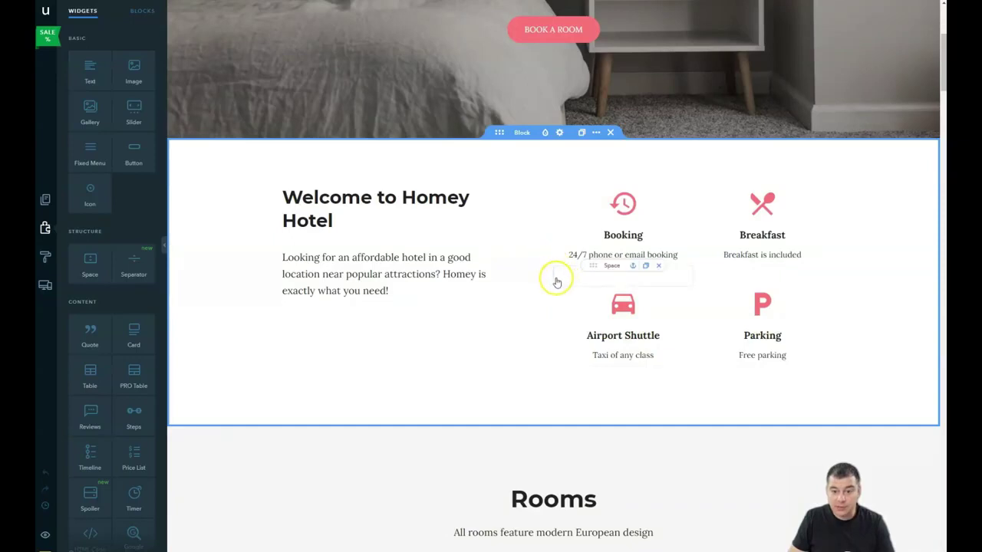
pyautogui.moveTo(524, 278); pyautogui.dragTo(459, 279)
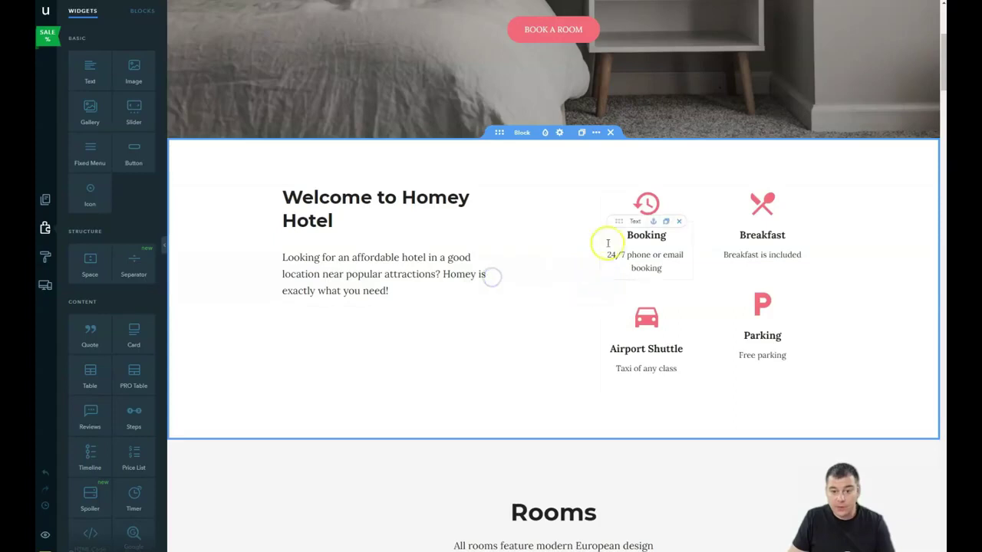
pyautogui.moveTo(553, 299); pyautogui.dragTo(540, 301)
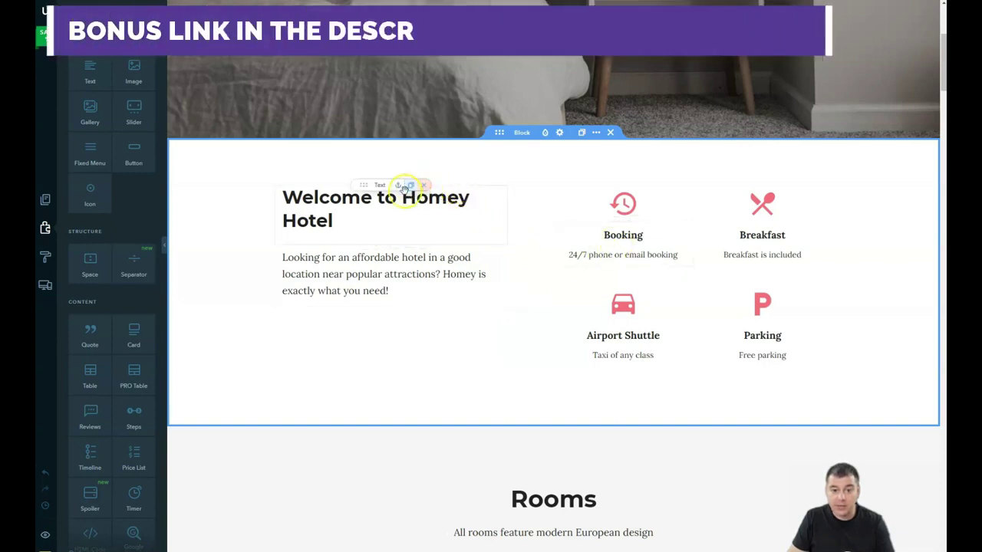
pyautogui.scroll(-3, 532, 314)
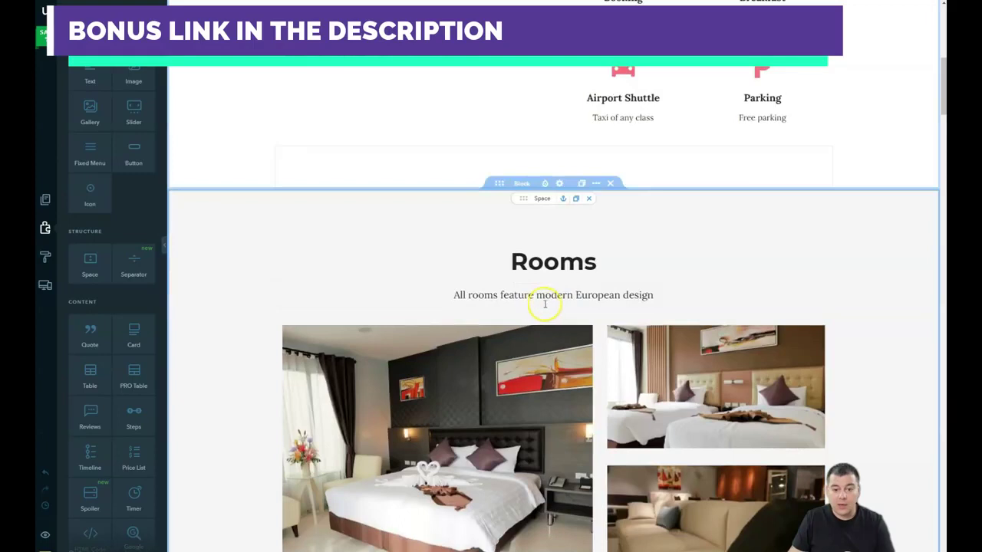
pyautogui.scroll(3, 541, 300)
pyautogui.scroll(4, 529, 295)
pyautogui.scroll(1, 530, 292)
pyautogui.scroll(1, 568, 290)
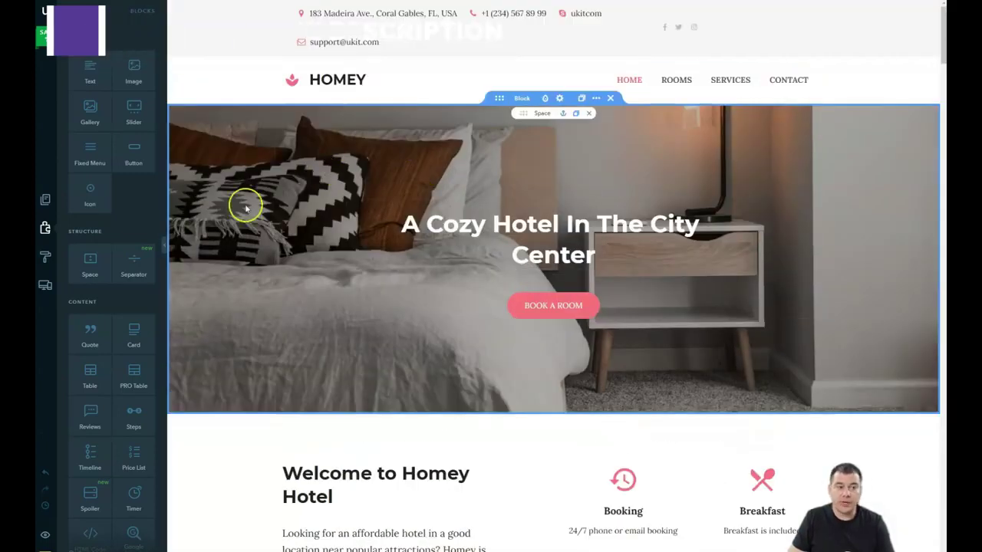
# Step: Show the Blocks library and browse its blank, title, content and contact block presets
pyautogui.click(140, 15)
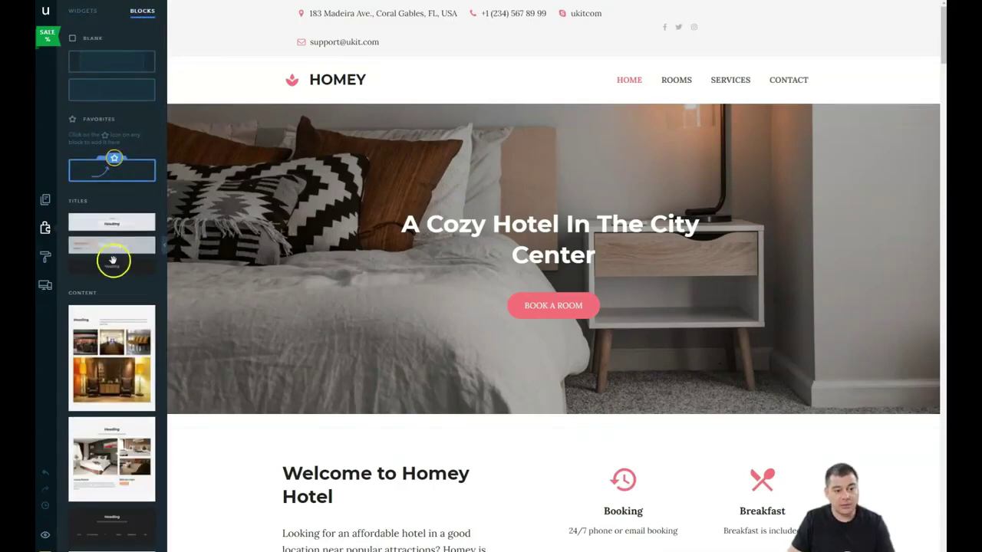
pyautogui.scroll(-5, 103, 340)
pyautogui.scroll(-5, 103, 340)
pyautogui.scroll(-3, 103, 340)
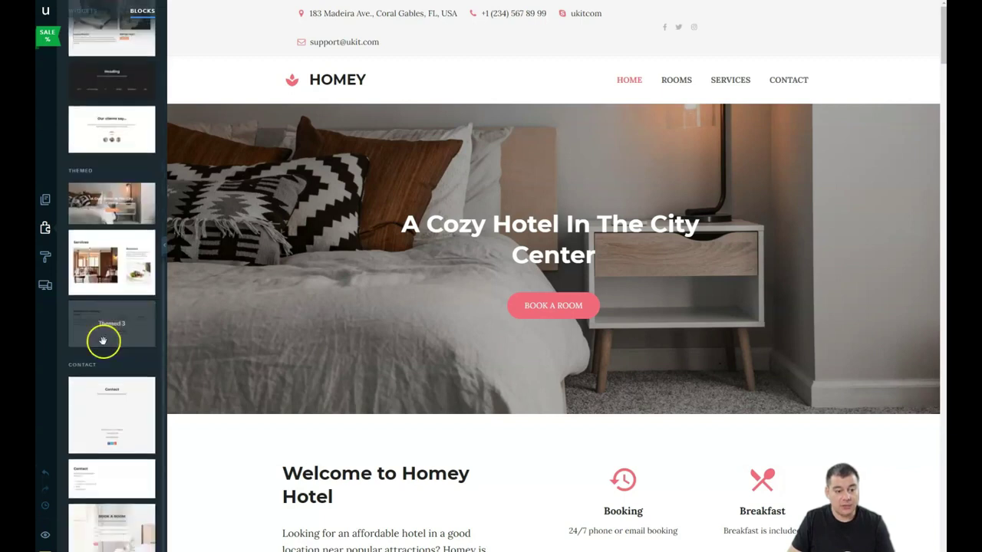
pyautogui.scroll(3, 115, 292)
pyautogui.scroll(3, 126, 199)
pyautogui.scroll(7, 126, 200)
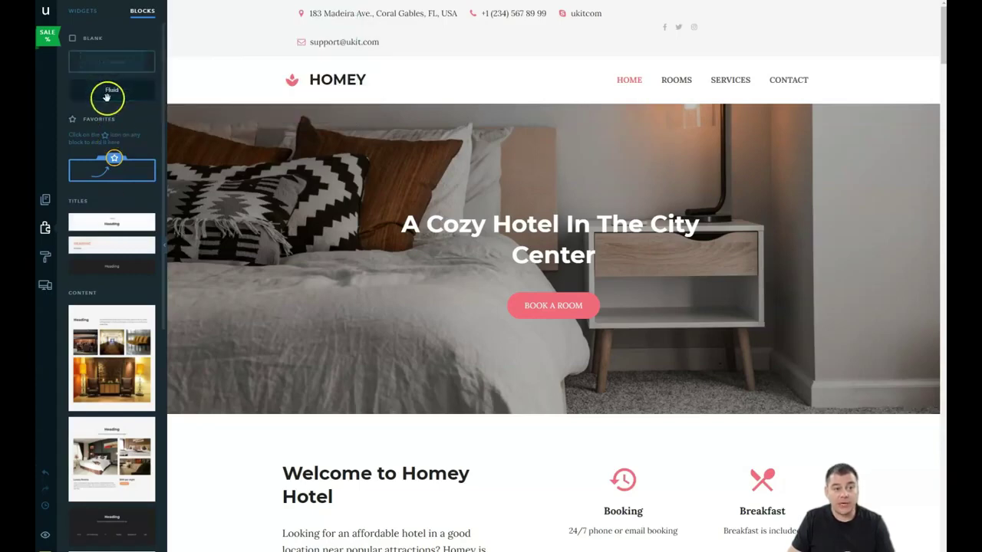
pyautogui.moveTo(114, 92); pyautogui.dragTo(449, 302)
pyautogui.scroll(-2, 450, 301)
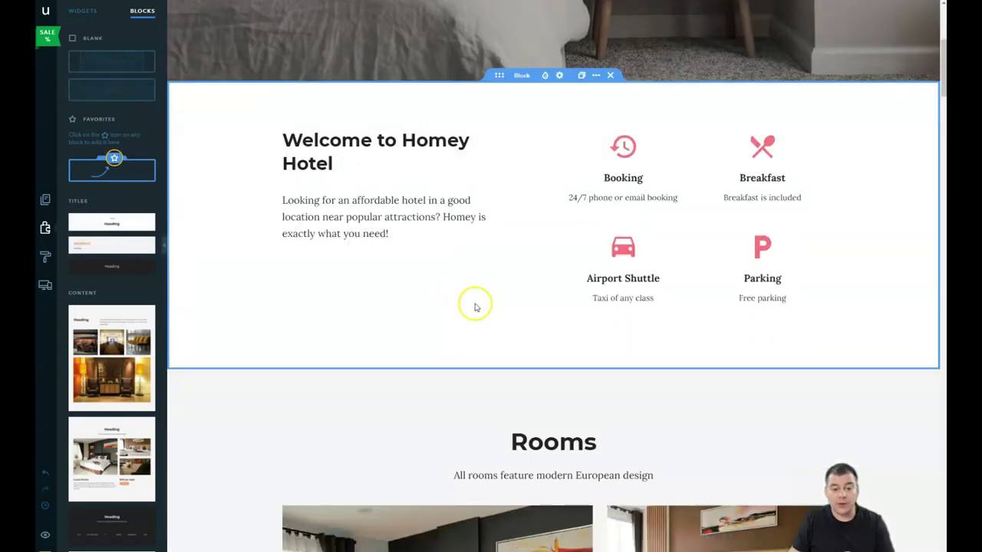
pyautogui.scroll(-3, 474, 303)
pyautogui.scroll(1, 464, 295)
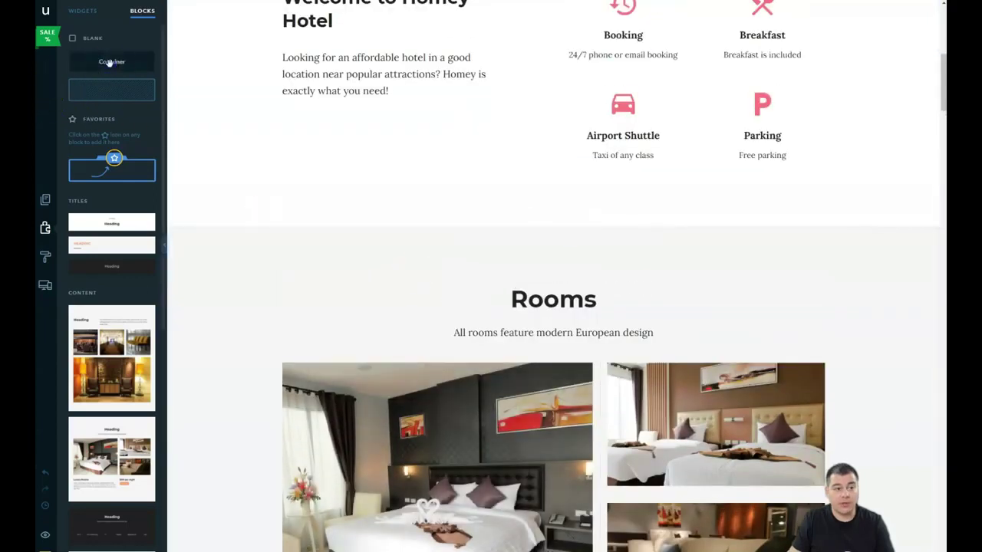
# Step: Add a Blank Container above Rooms and drop an empty Video widget into it
pyautogui.moveTo(110, 64); pyautogui.dragTo(557, 241)
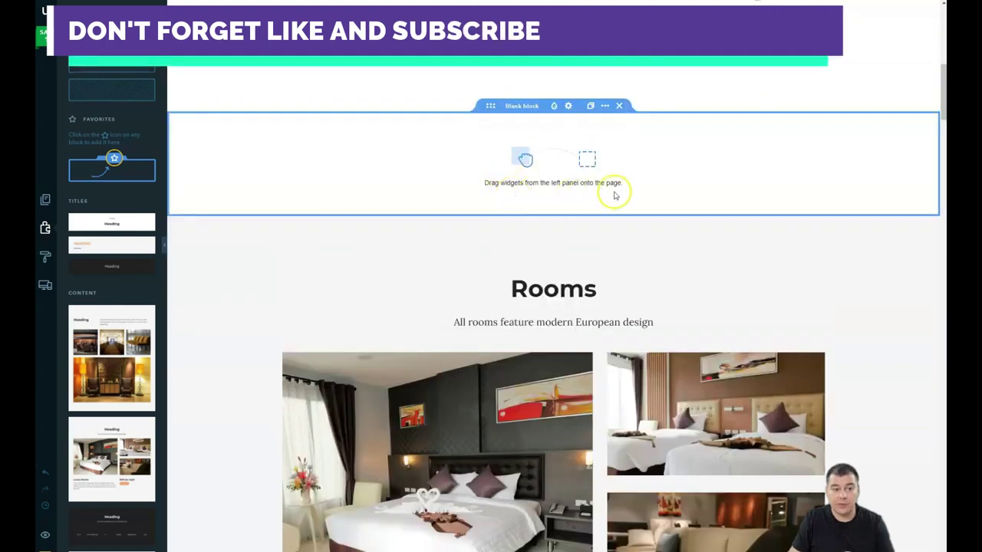
pyautogui.click(525, 159)
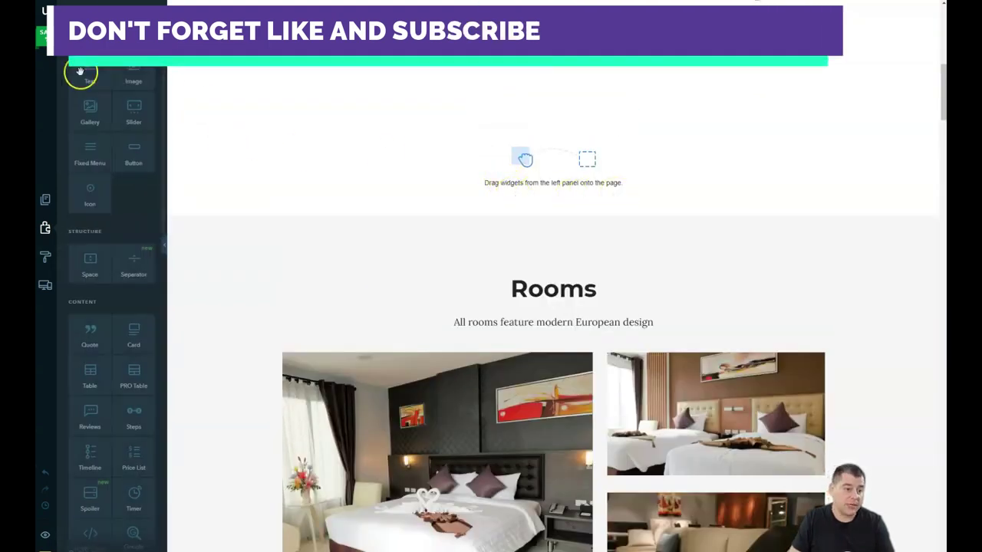
pyautogui.scroll(-5, 105, 219)
pyautogui.scroll(-5, 107, 221)
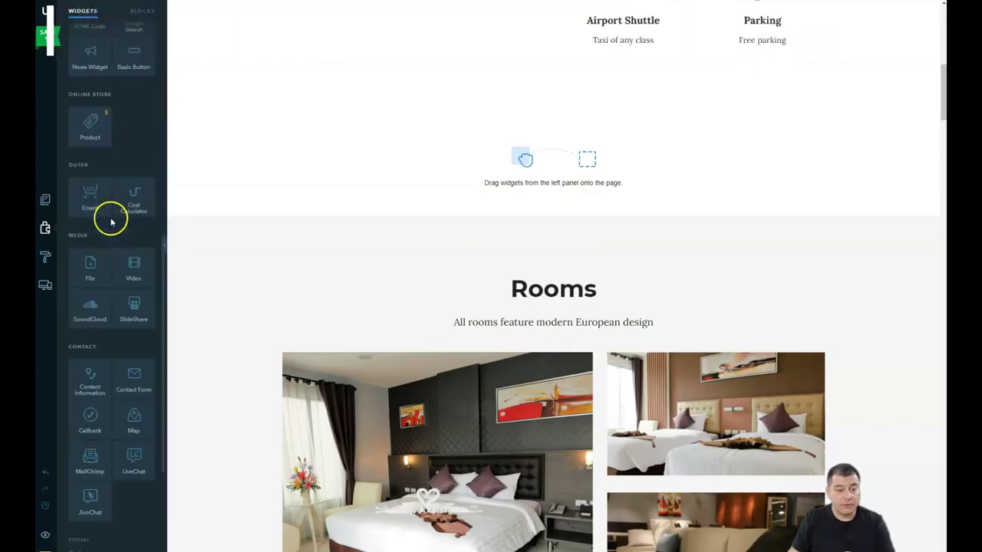
pyautogui.moveTo(132, 264); pyautogui.dragTo(353, 230)
pyautogui.moveTo(525, 171); pyautogui.dragTo(537, 167)
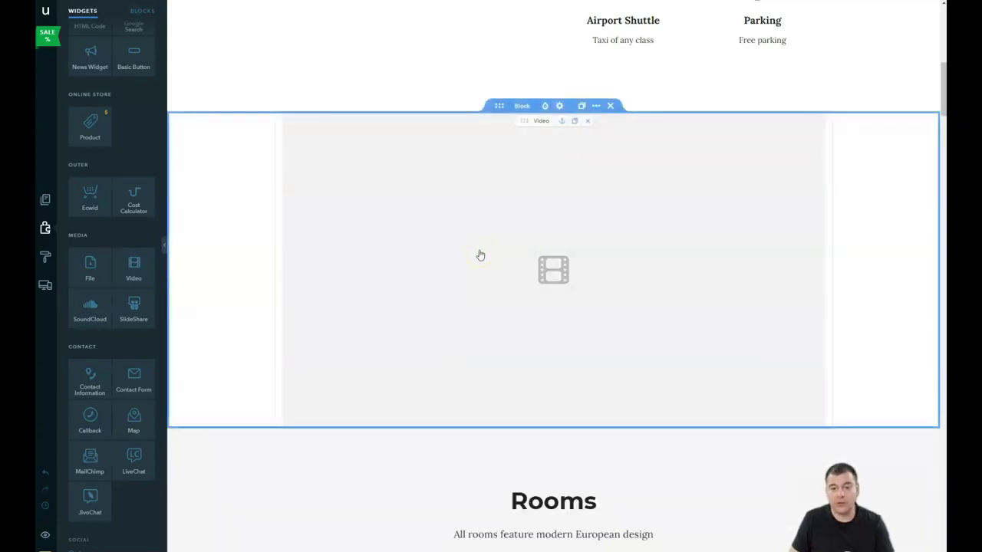
pyautogui.click(479, 254)
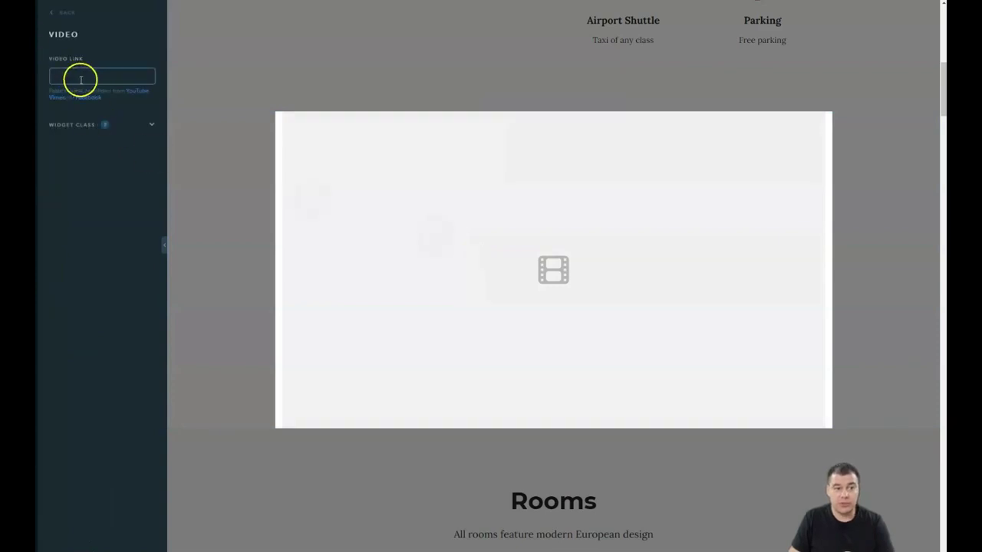
pyautogui.press('Escape')
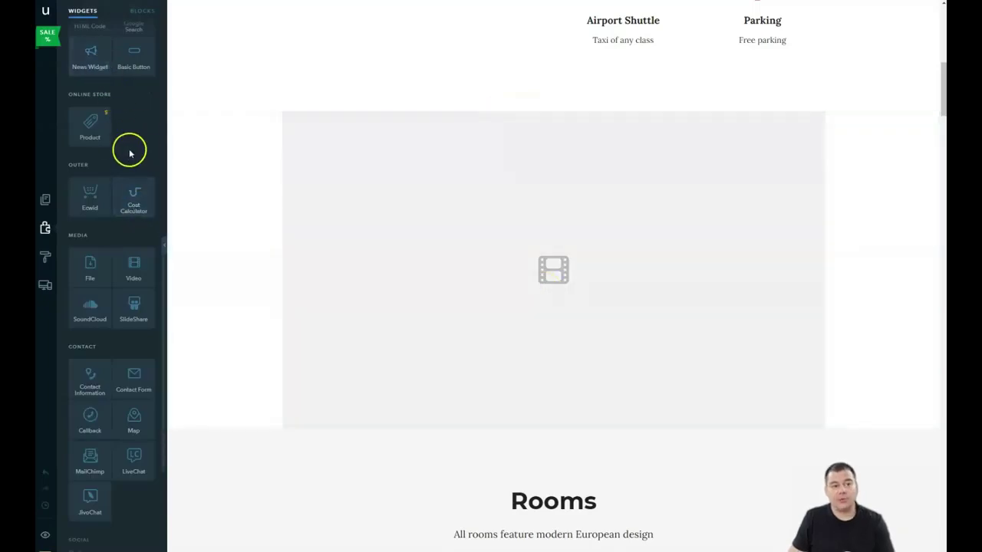
pyautogui.scroll(10, 123, 150)
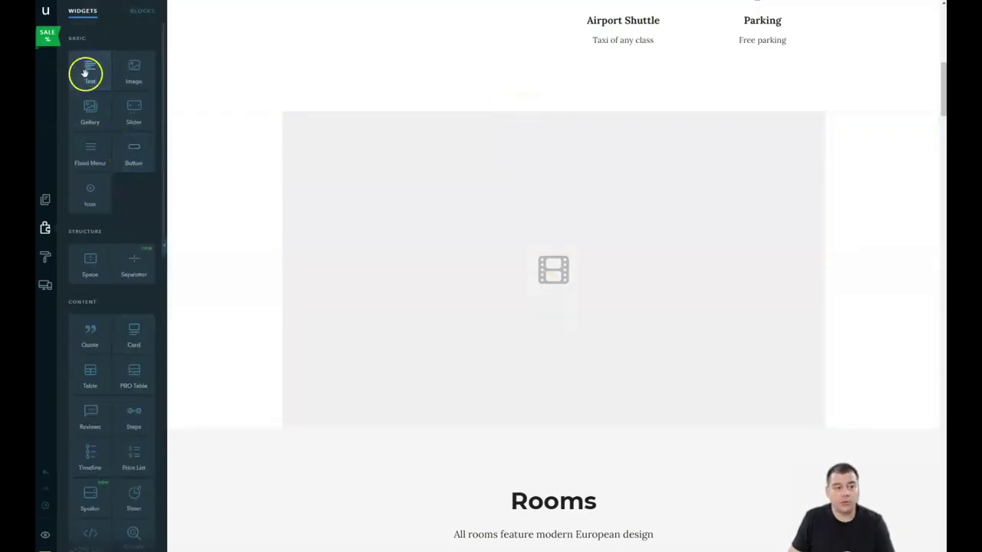
# Step: Add a placeholder paragraph left of the video and give it the Heading 4 style
pyautogui.moveTo(304, 178)
pyautogui.mouseDown()
pyautogui.moveTo(271, 113)
pyautogui.moveTo(544, 90)
pyautogui.moveTo(621, 293)
pyautogui.moveTo(273, 269)
pyautogui.mouseUp()
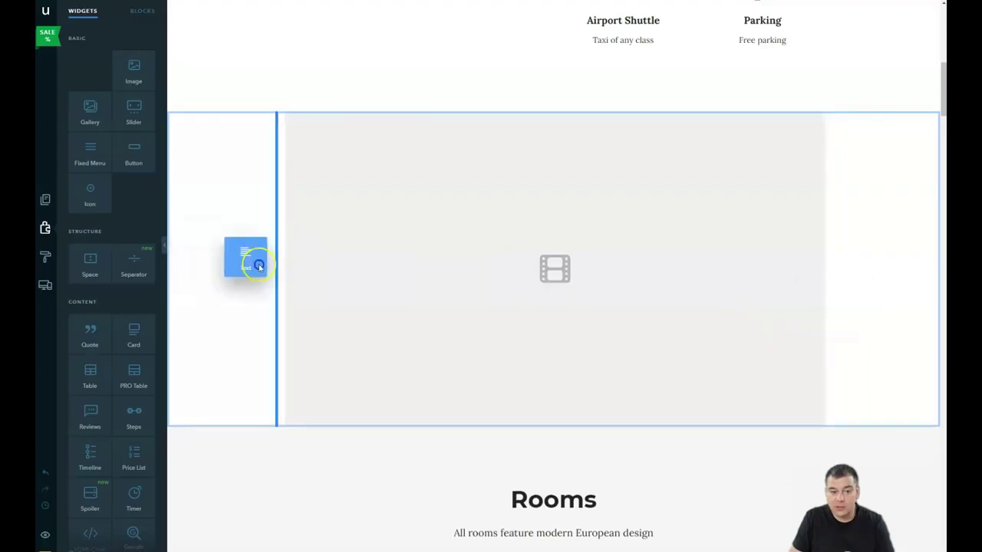
pyautogui.moveTo(275, 270); pyautogui.dragTo(278, 269)
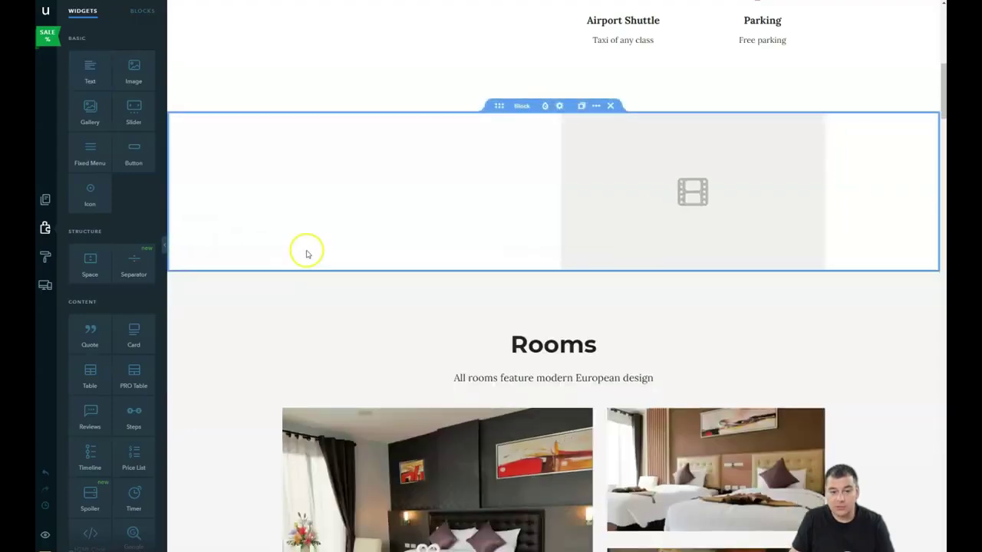
pyautogui.moveTo(414, 132)
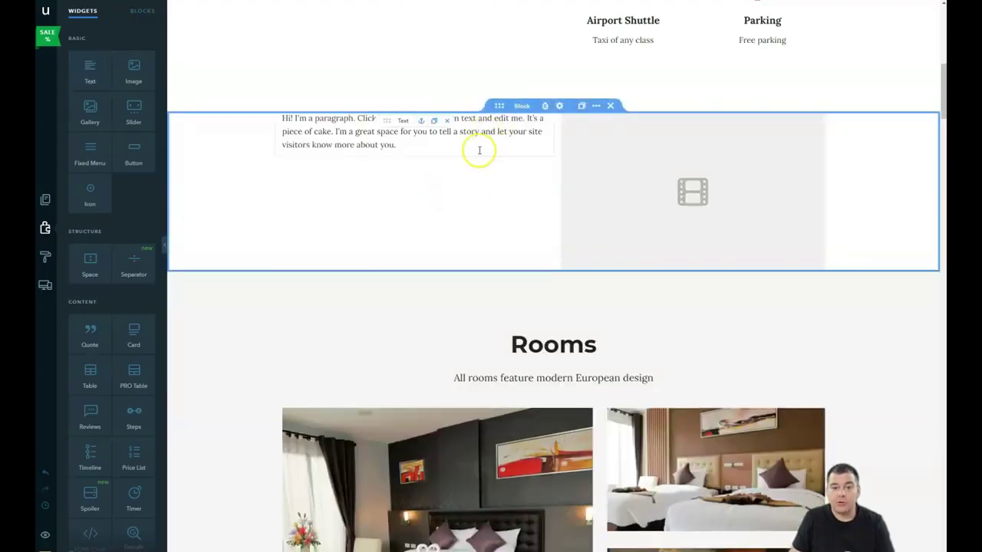
pyautogui.click(347, 132)
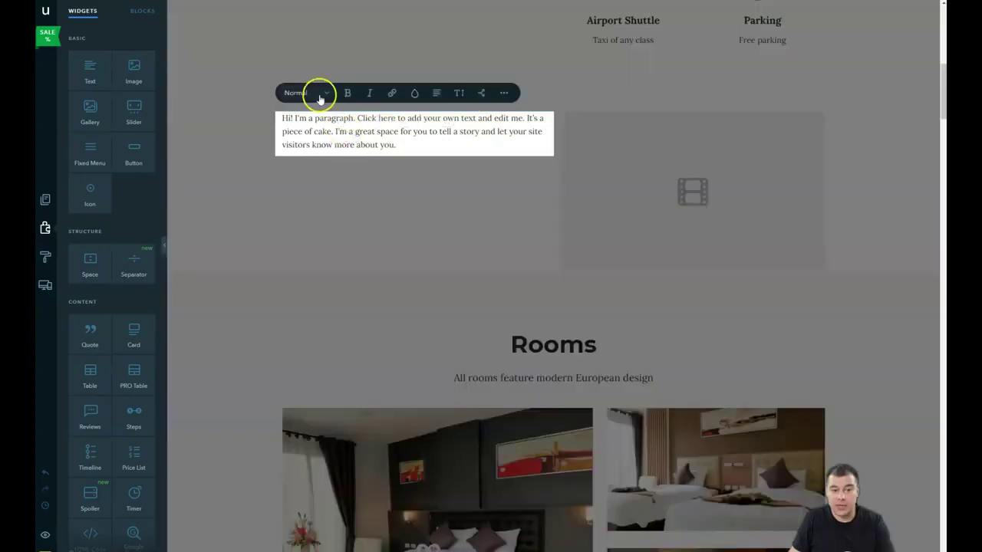
pyautogui.click(330, 93)
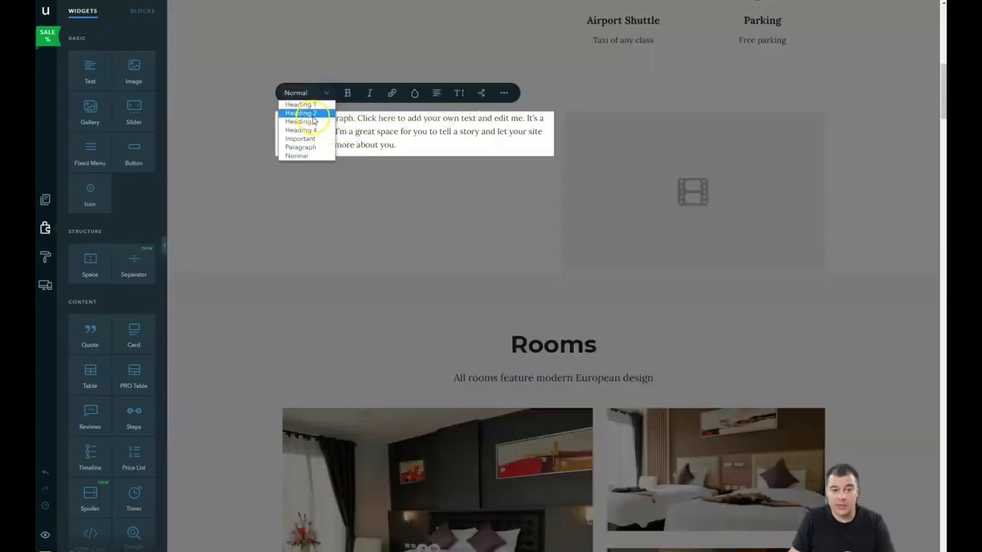
pyautogui.click(314, 129)
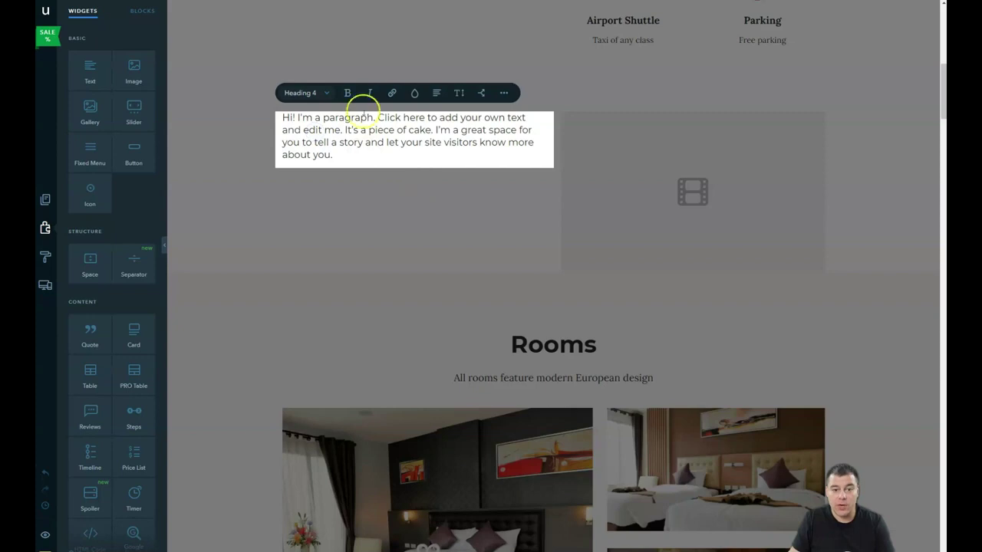
# Step: Try Heading 3 on the paragraph, then settle back on Heading 4
pyautogui.click(323, 100)
pyautogui.click(319, 123)
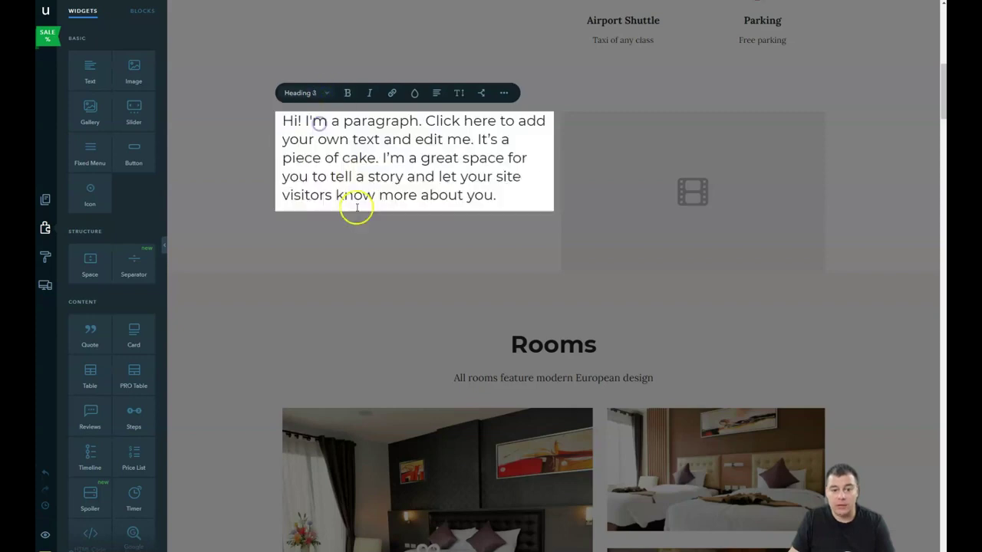
pyautogui.click(522, 230)
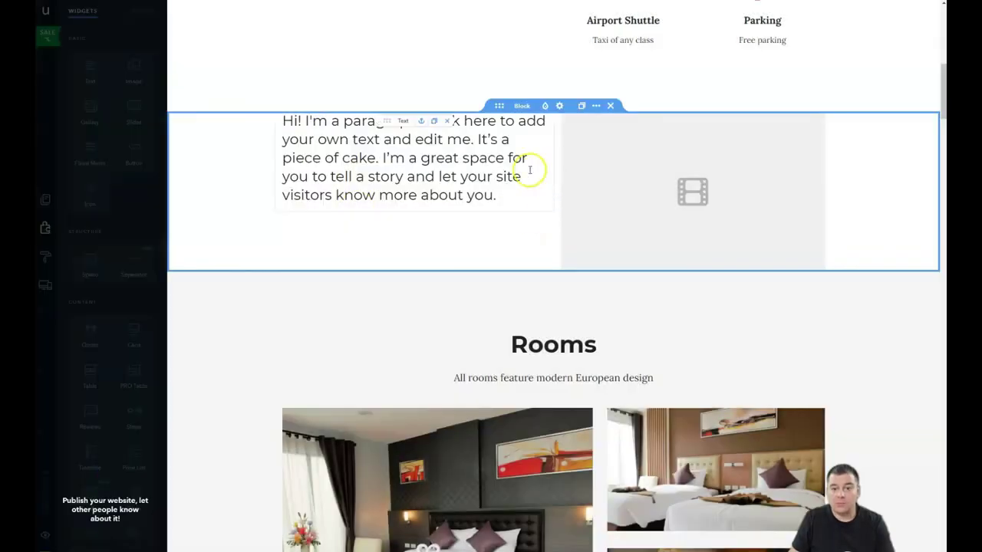
pyautogui.click(399, 146)
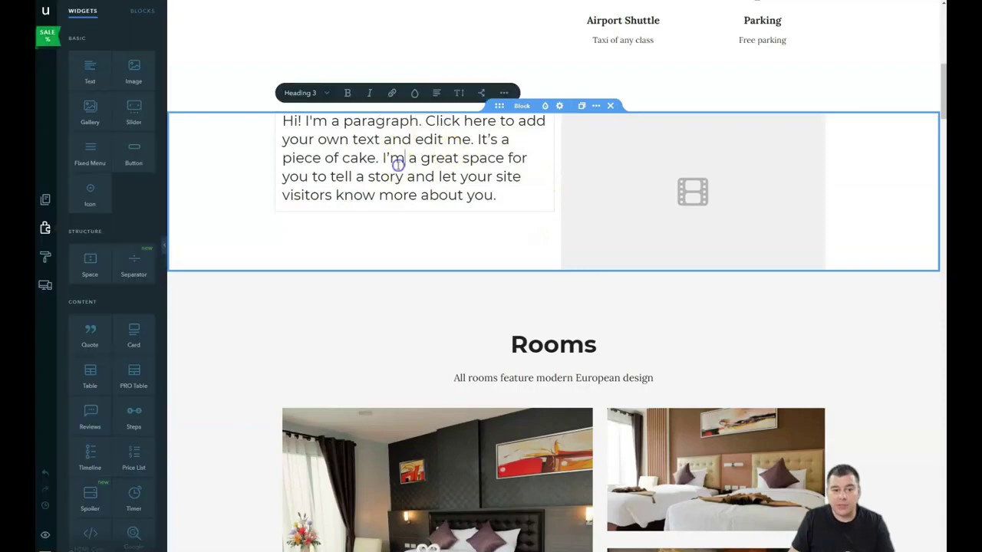
pyautogui.click(328, 94)
pyautogui.click(330, 130)
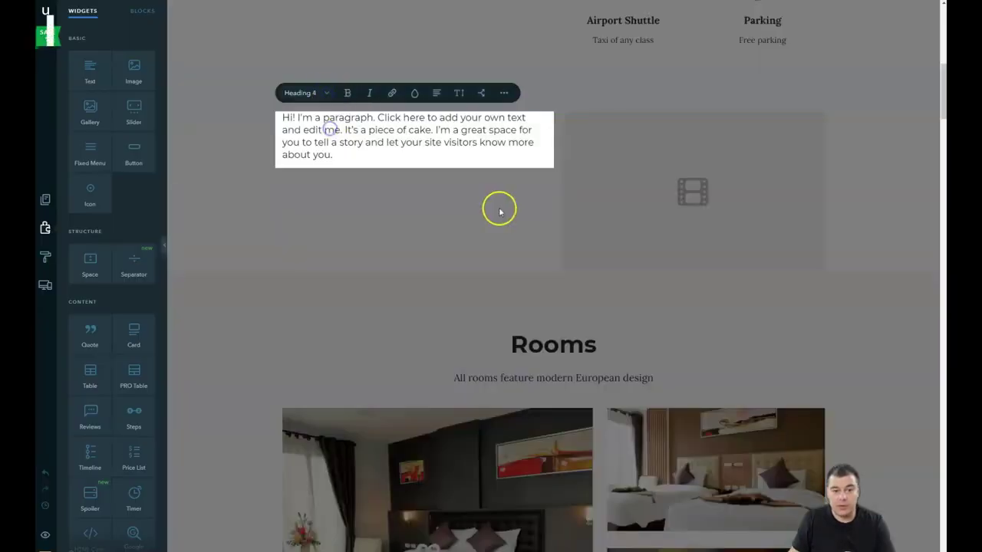
pyautogui.click(557, 204)
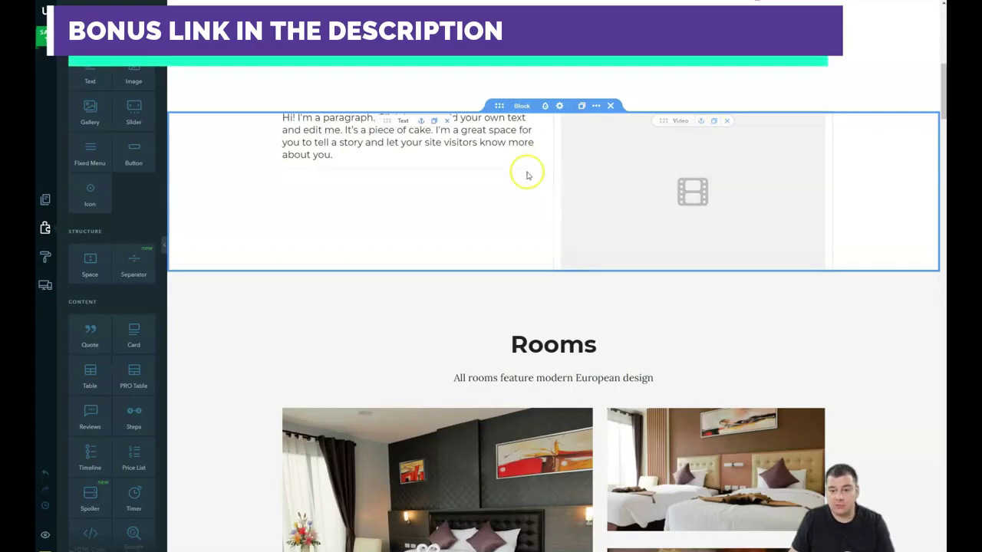
# Step: Narrow the text column, widen the video, and add a button below the paragraph
pyautogui.moveTo(541, 193); pyautogui.dragTo(407, 210)
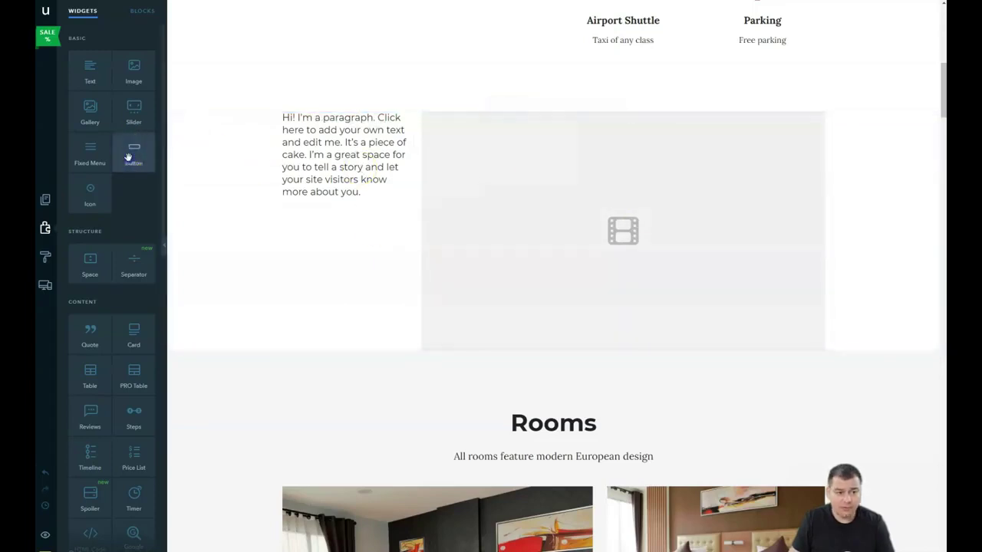
pyautogui.moveTo(307, 243); pyautogui.dragTo(347, 255)
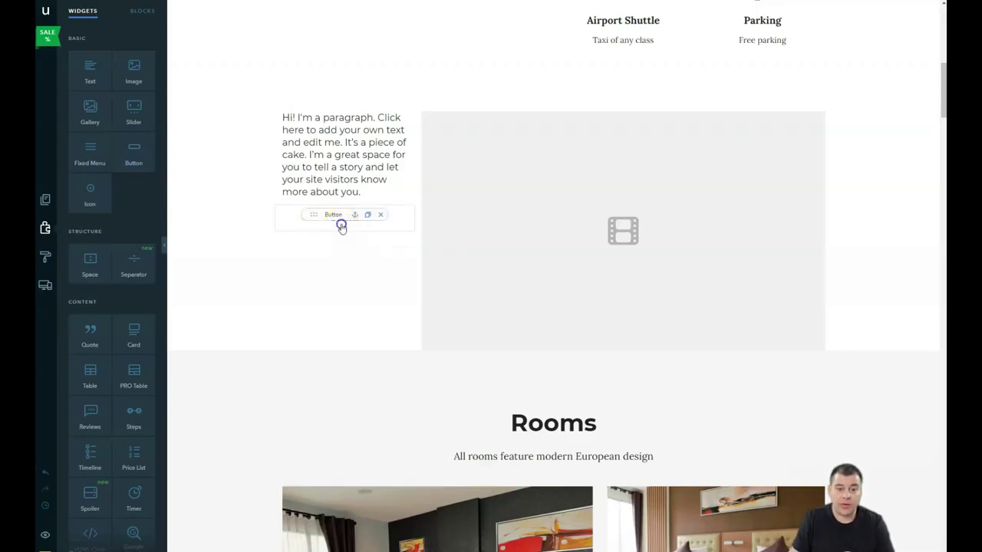
pyautogui.click(344, 223)
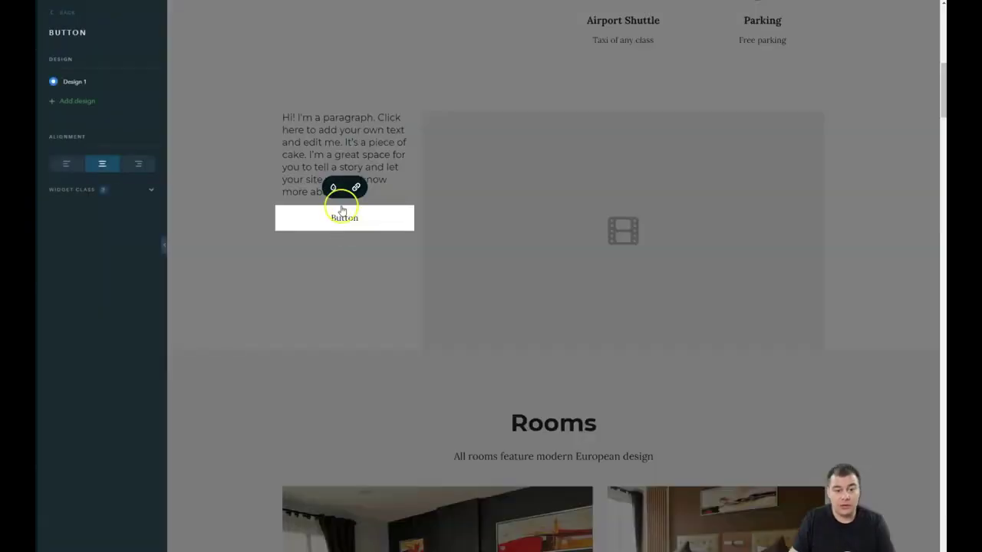
# Step: Set the new button's background colour to pink
pyautogui.click(333, 191)
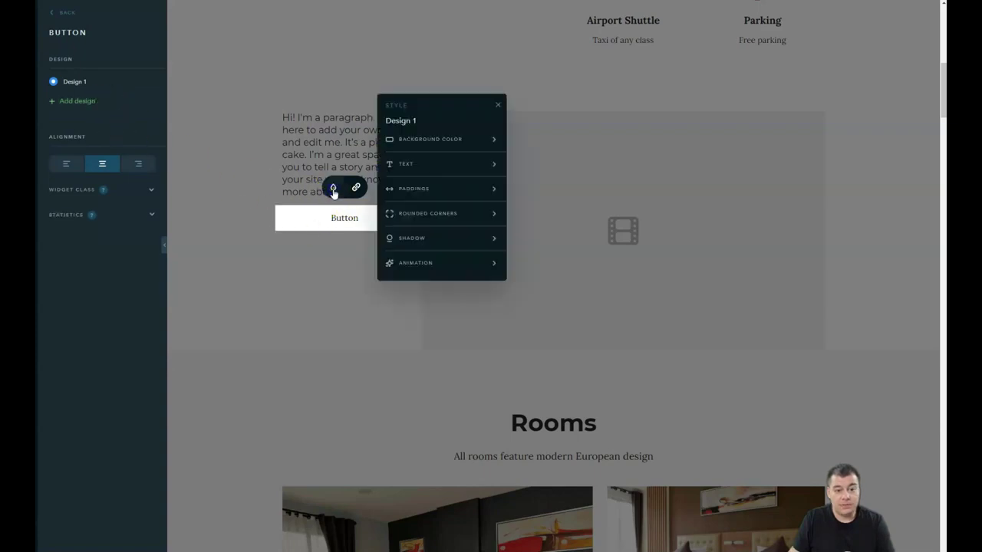
pyautogui.click(490, 143)
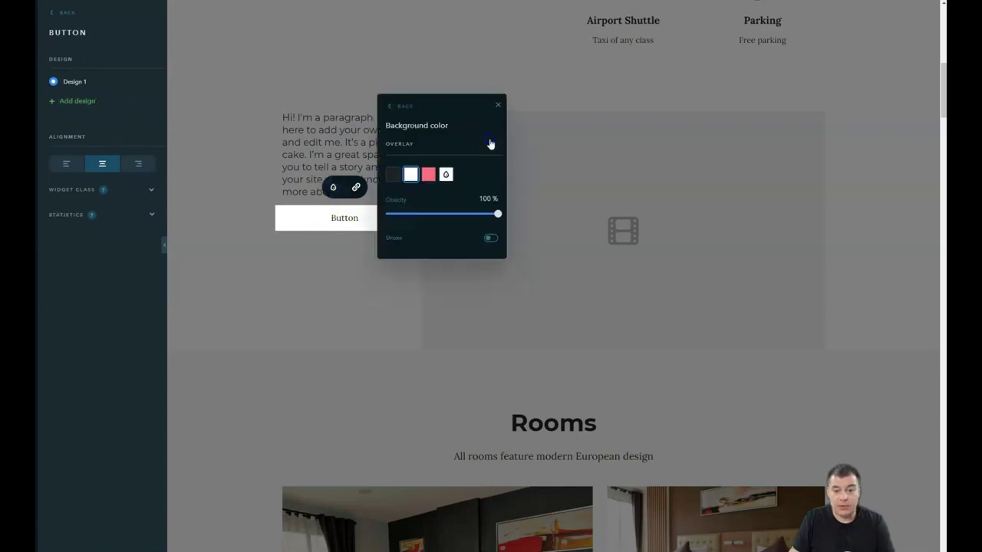
pyautogui.click(427, 175)
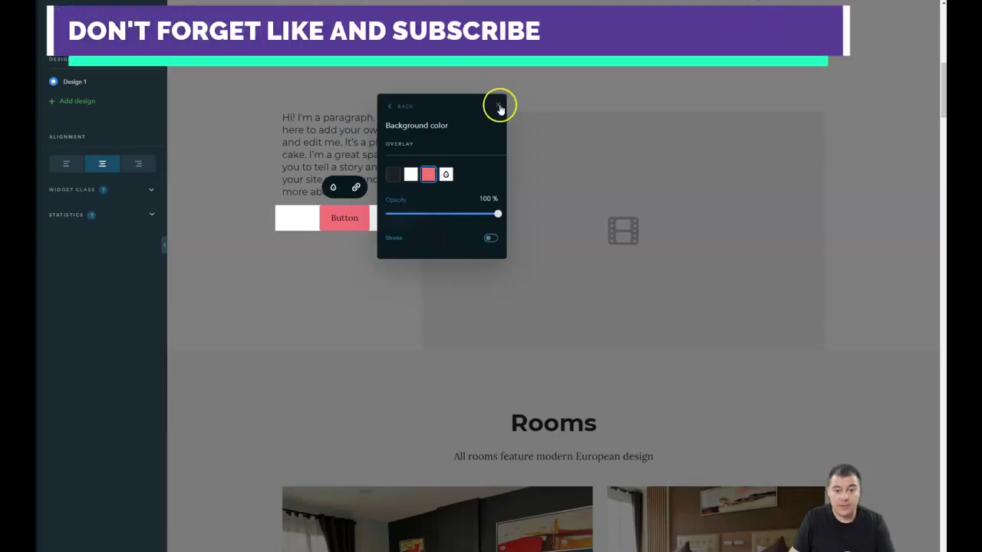
pyautogui.click(499, 105)
pyautogui.click(374, 305)
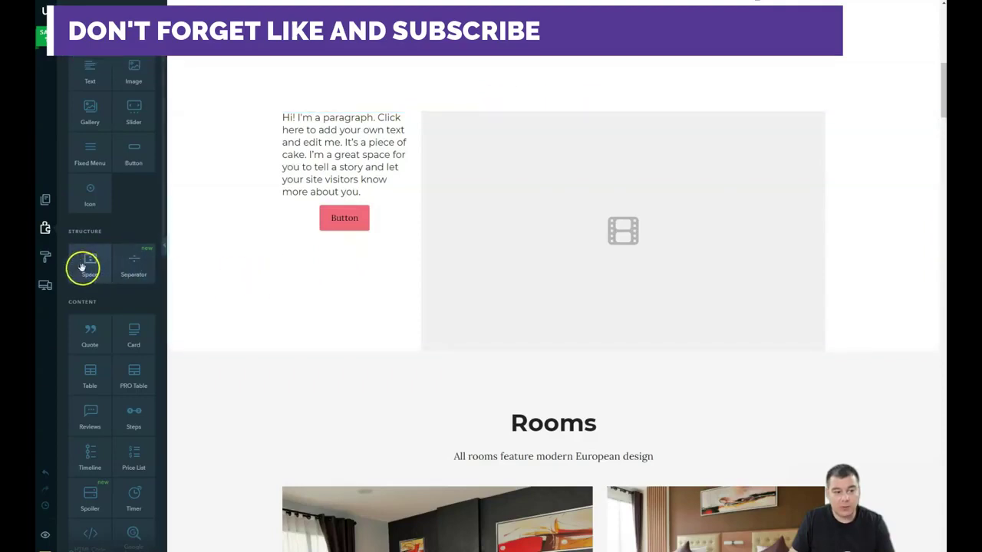
# Step: Add a spacer above the pink button and stretch it taller
pyautogui.moveTo(90, 262)
pyautogui.mouseDown()
pyautogui.moveTo(346, 208)
pyautogui.moveTo(354, 218)
pyautogui.mouseUp()
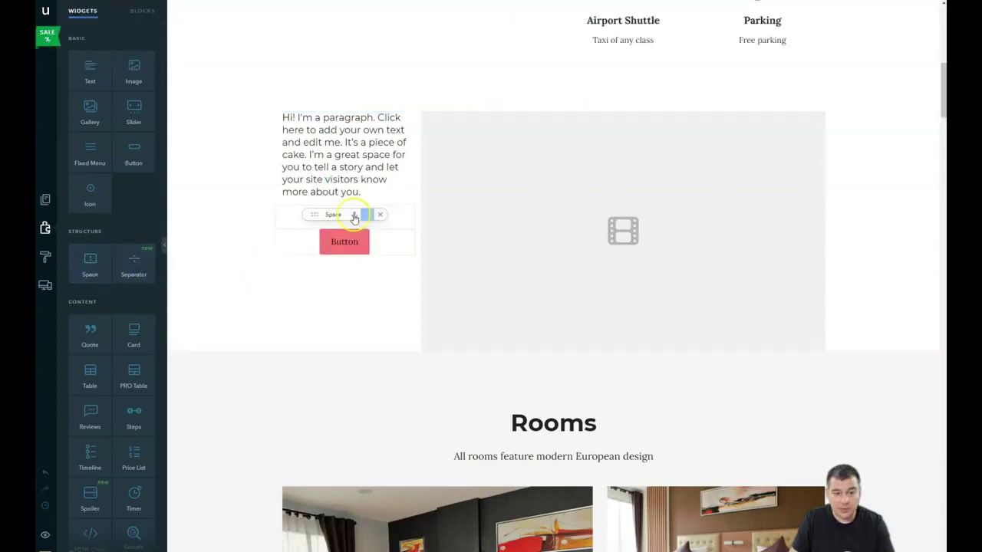
pyautogui.click(292, 223)
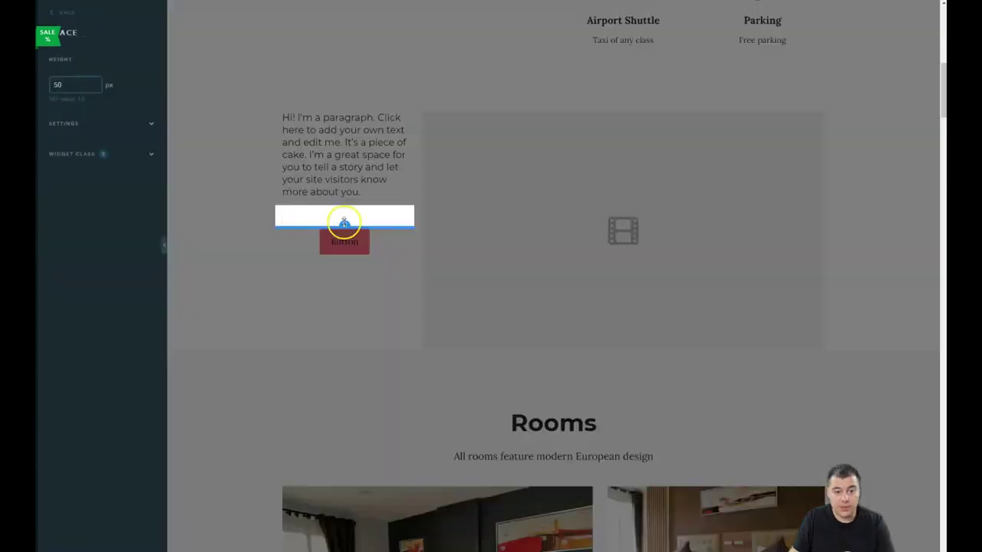
pyautogui.moveTo(347, 229); pyautogui.dragTo(346, 253)
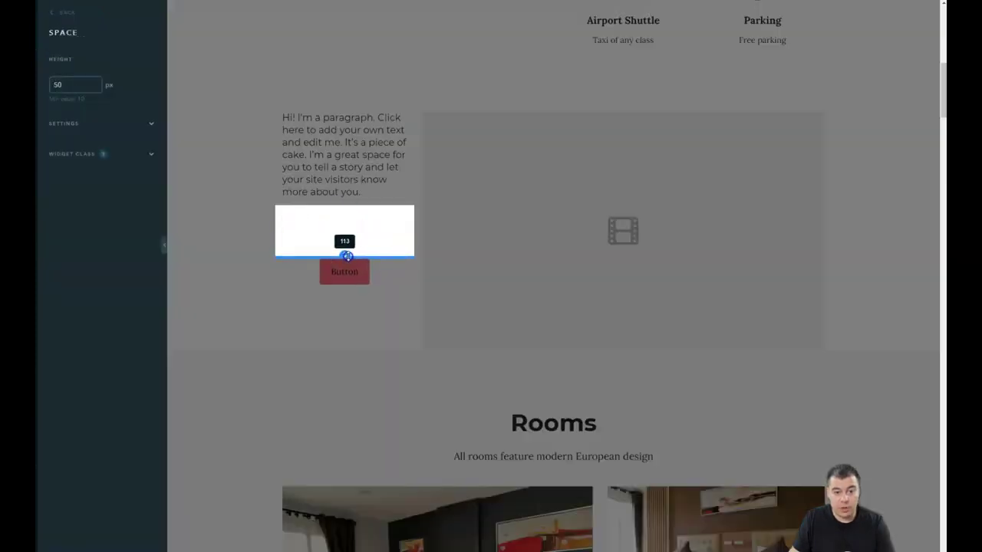
pyautogui.click(200, 244)
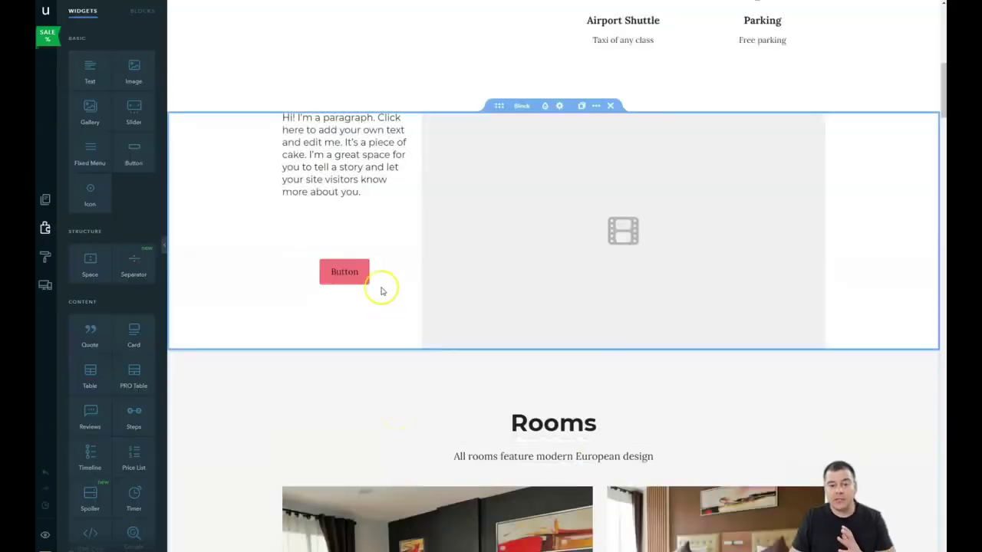
pyautogui.moveTo(413, 222)
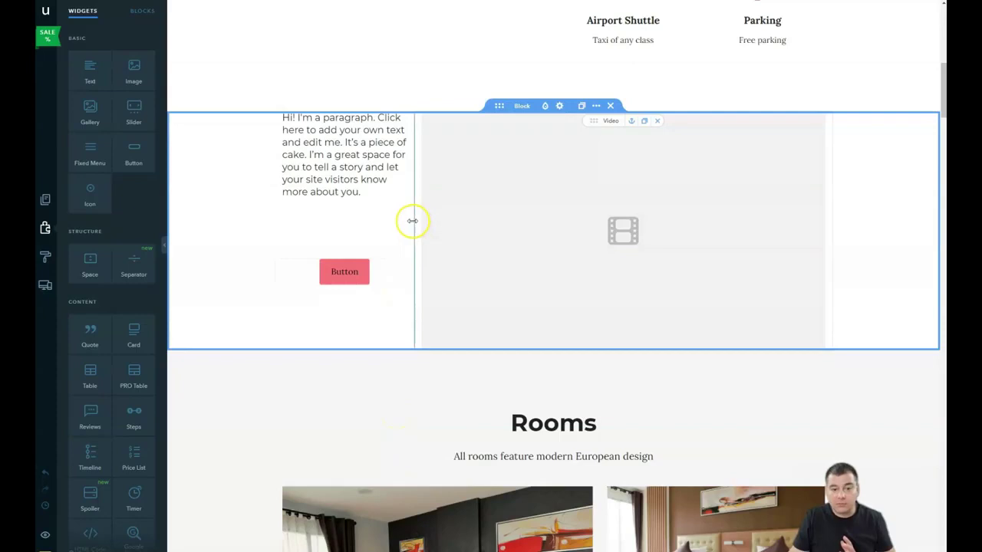
# Step: Widen the text column back beside the video and drag a spacer above the paragraph
pyautogui.moveTo(450, 221); pyautogui.dragTo(546, 219)
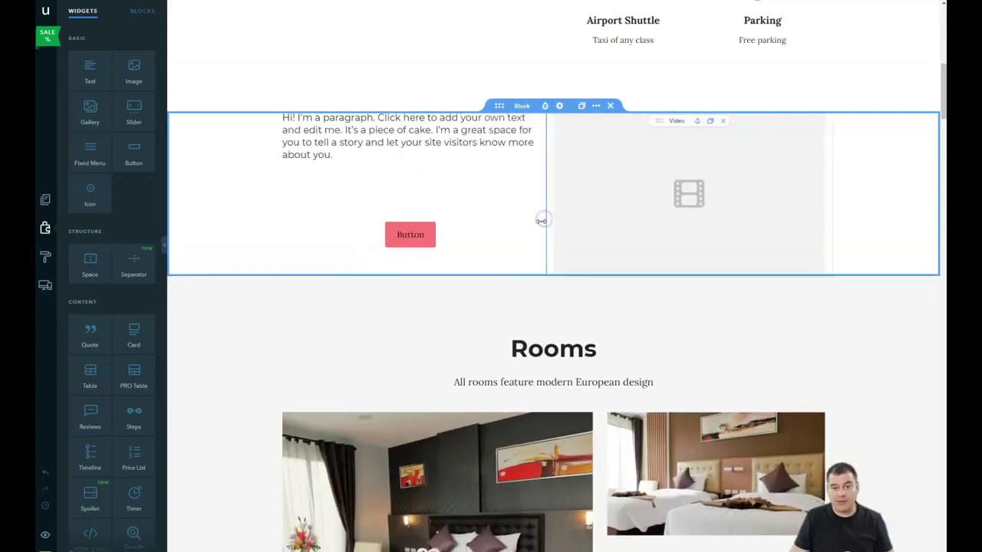
pyautogui.click(528, 239)
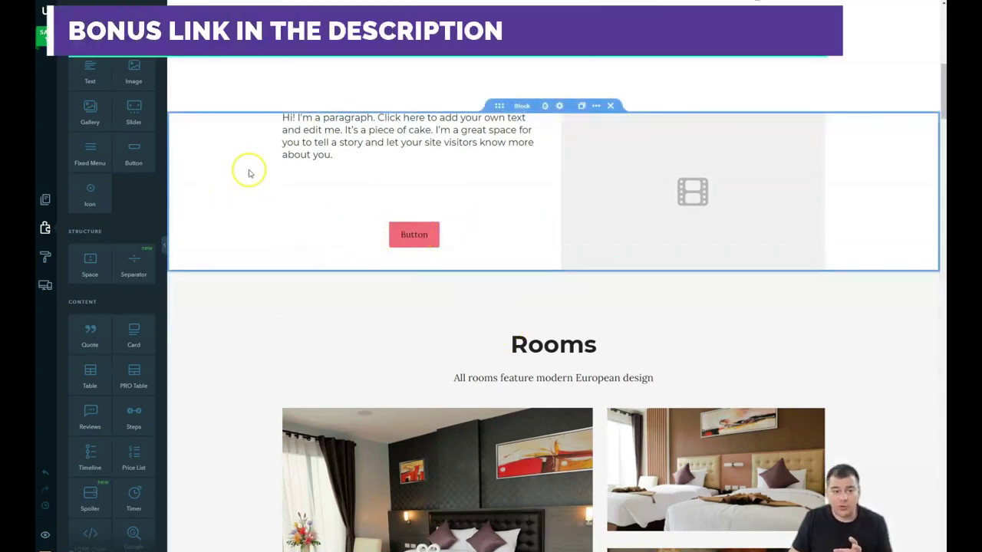
pyautogui.moveTo(90, 269)
pyautogui.mouseDown()
pyautogui.moveTo(399, 113)
pyautogui.moveTo(408, 116)
pyautogui.moveTo(402, 123)
pyautogui.mouseUp()
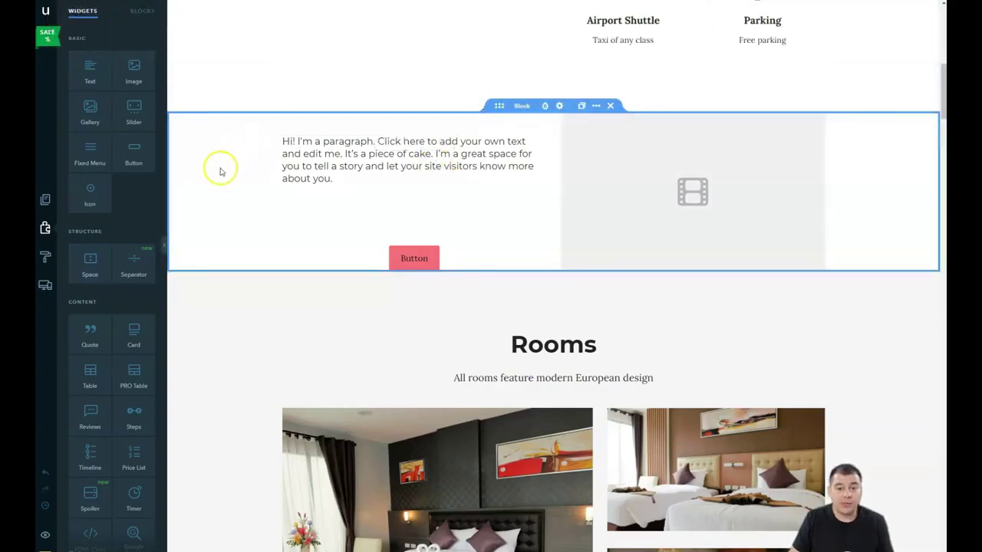
pyautogui.moveTo(88, 263)
pyautogui.mouseDown()
pyautogui.moveTo(335, 301)
pyautogui.moveTo(530, 274)
pyautogui.moveTo(264, 273)
pyautogui.moveTo(559, 267)
pyautogui.mouseUp()
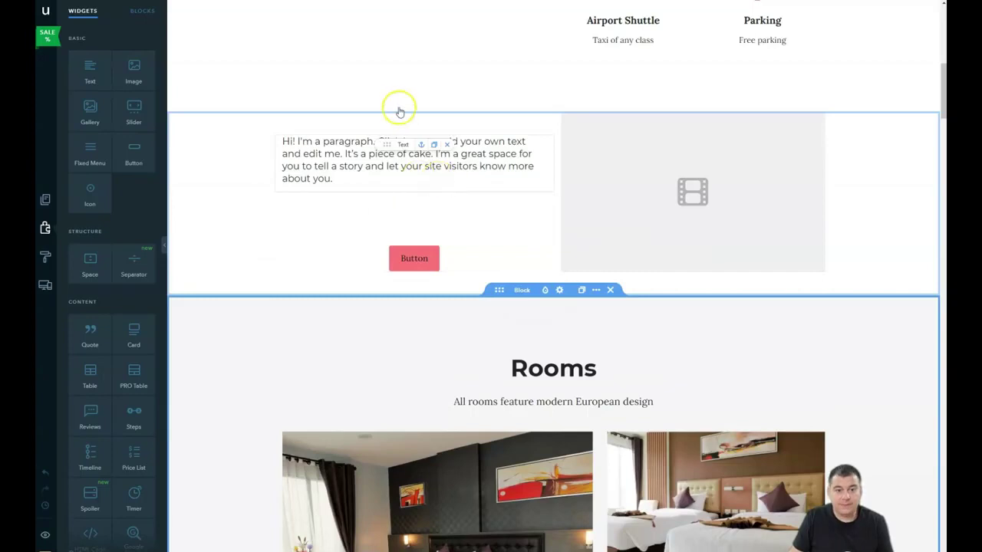
pyautogui.moveTo(84, 274)
pyautogui.mouseDown()
pyautogui.moveTo(411, 129)
pyautogui.moveTo(559, 120)
pyautogui.mouseUp()
# Step: Give the video block a dark charcoal background and move the spacer to its bottom
pyautogui.click(240, 141)
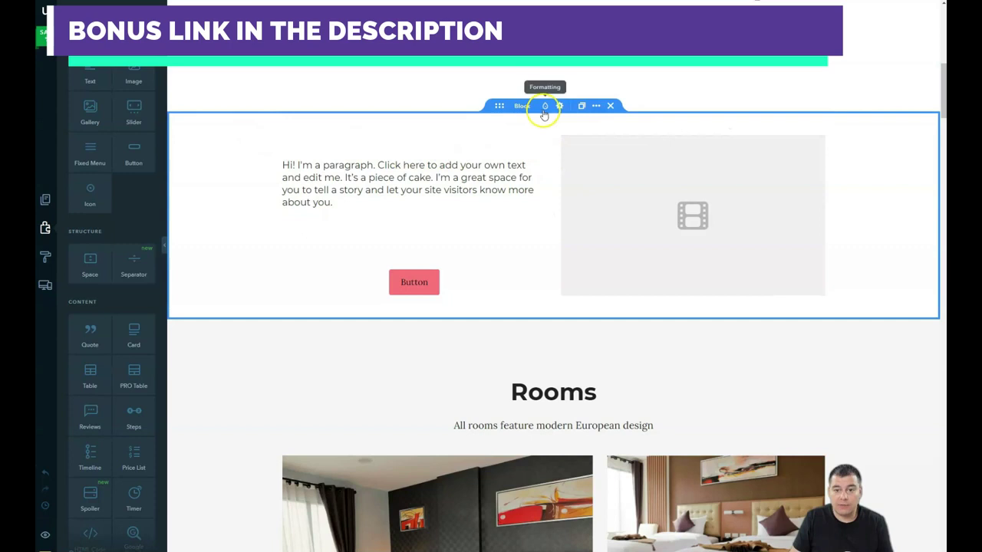
pyautogui.click(544, 112)
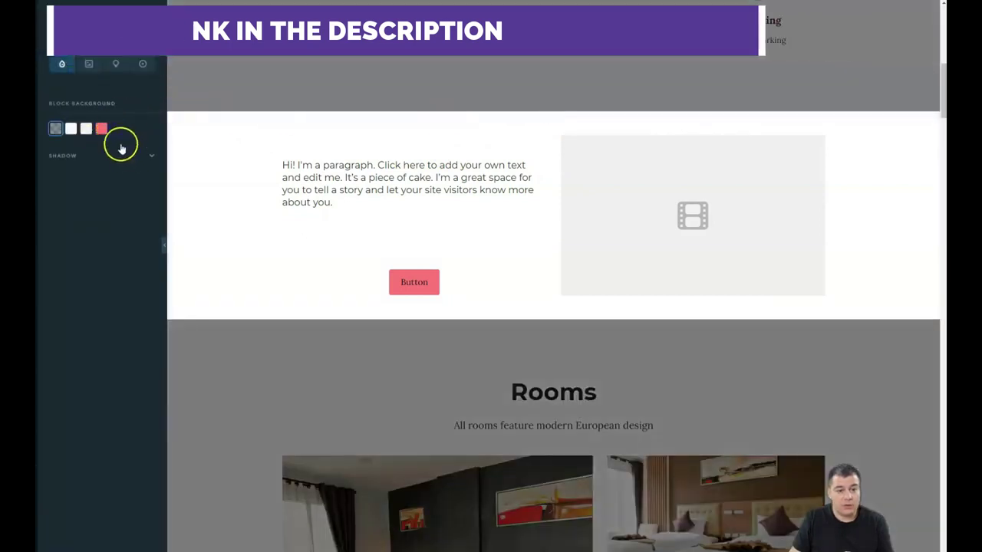
pyautogui.click(116, 129)
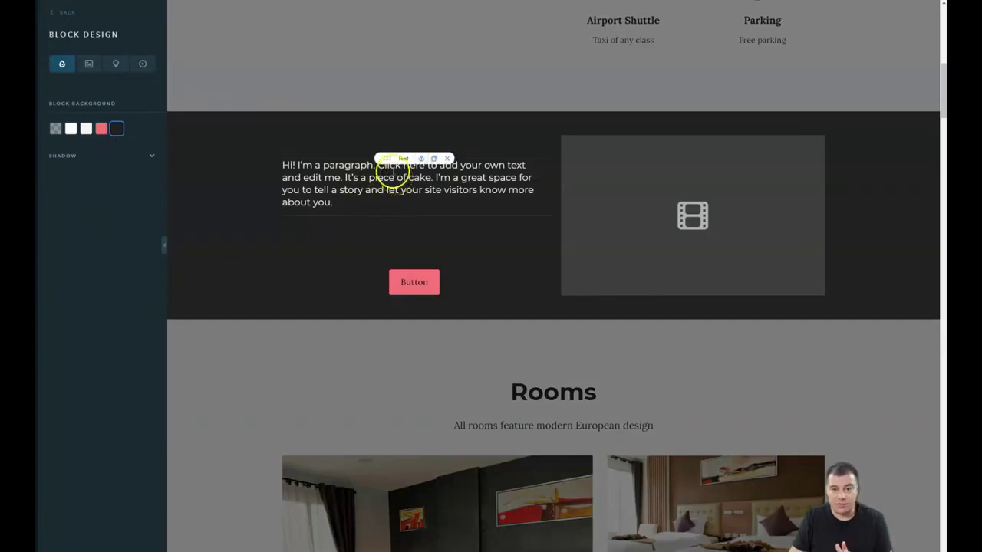
pyautogui.click(452, 227)
pyautogui.moveTo(448, 261); pyautogui.dragTo(334, 314)
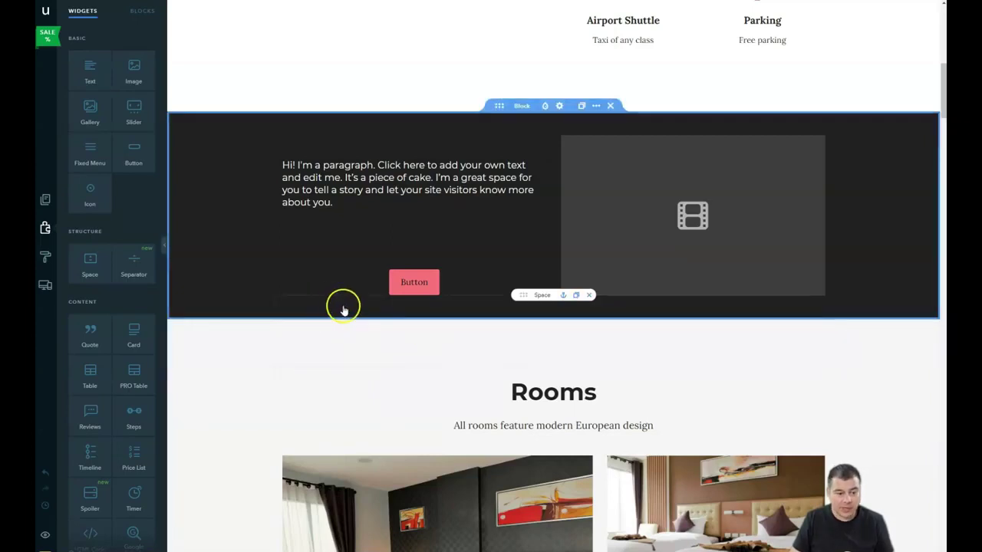
pyautogui.click(396, 285)
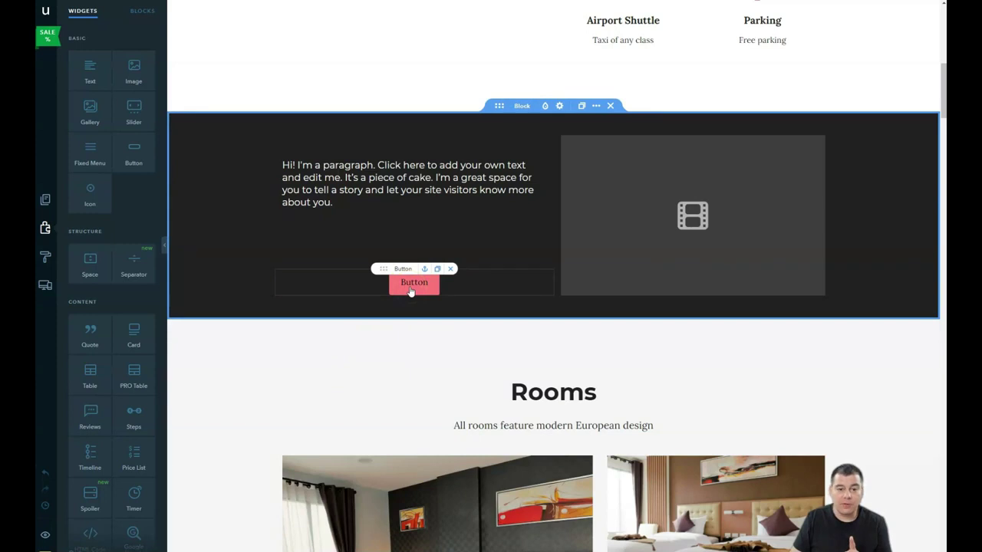
# Step: Select the pink button and bring up its Button settings with style and link options
pyautogui.click(410, 291)
pyautogui.click(410, 290)
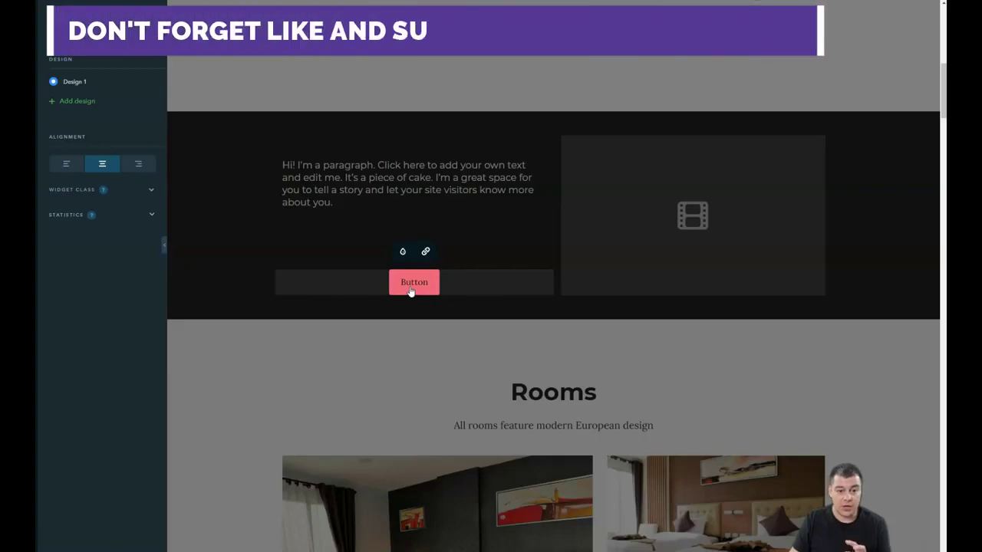
pyautogui.click(412, 267)
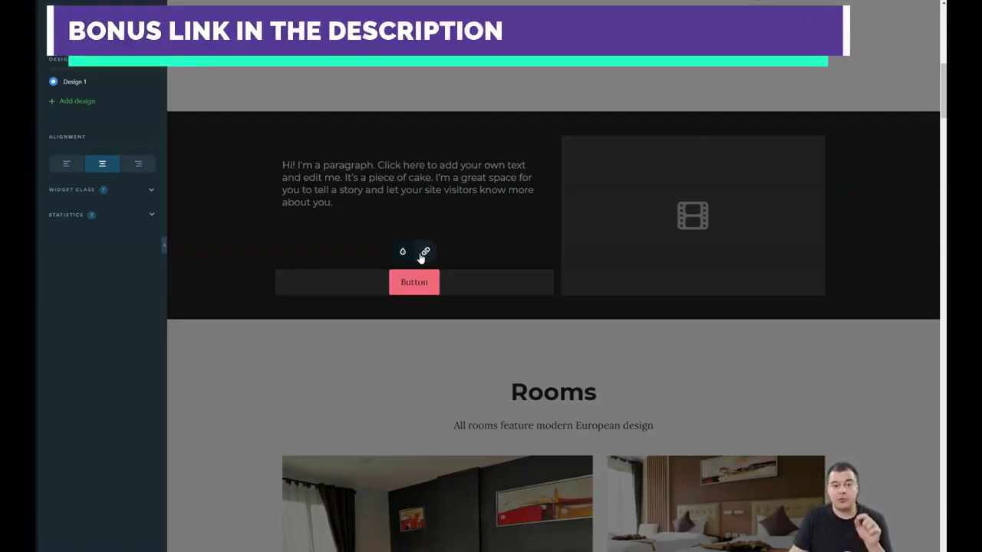
# Step: Link the button to the Book room pop-up window and open that pop-up for editing
pyautogui.click(423, 254)
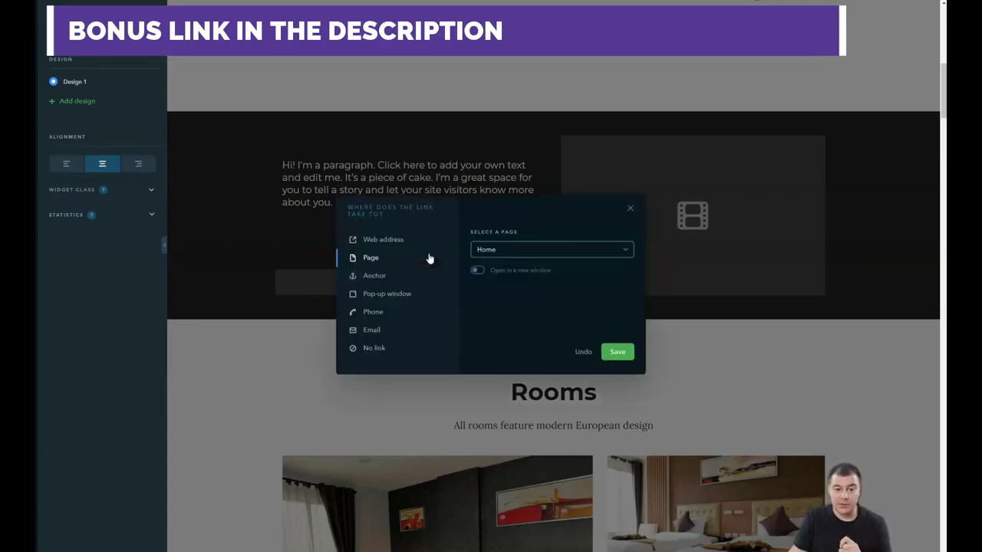
pyautogui.click(387, 258)
pyautogui.click(414, 282)
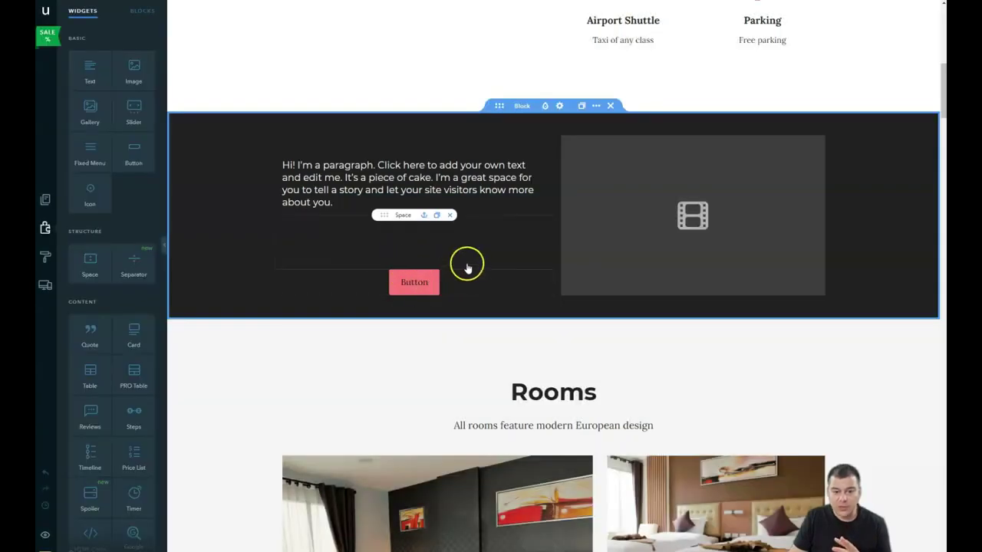
pyautogui.doubleClick(421, 284)
pyautogui.click(421, 286)
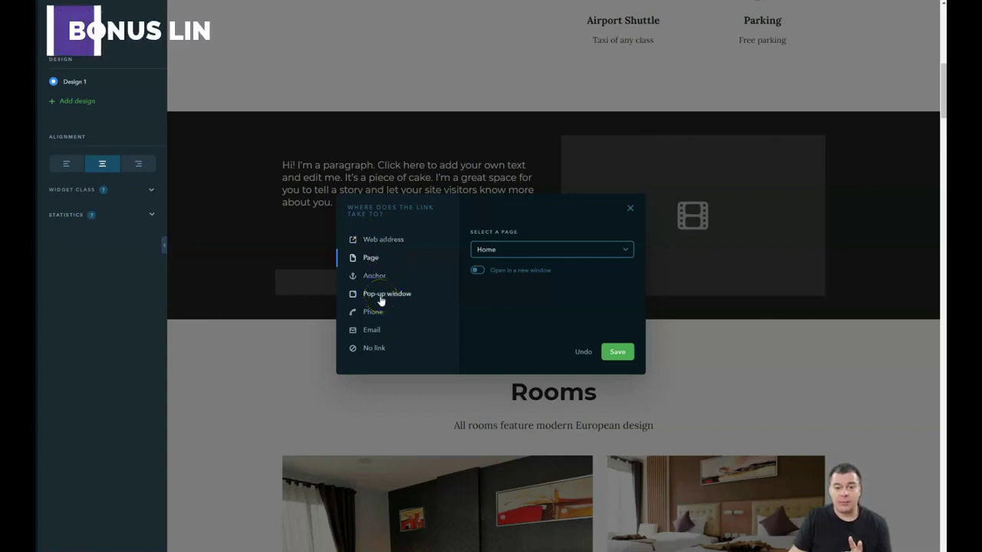
pyautogui.click(381, 295)
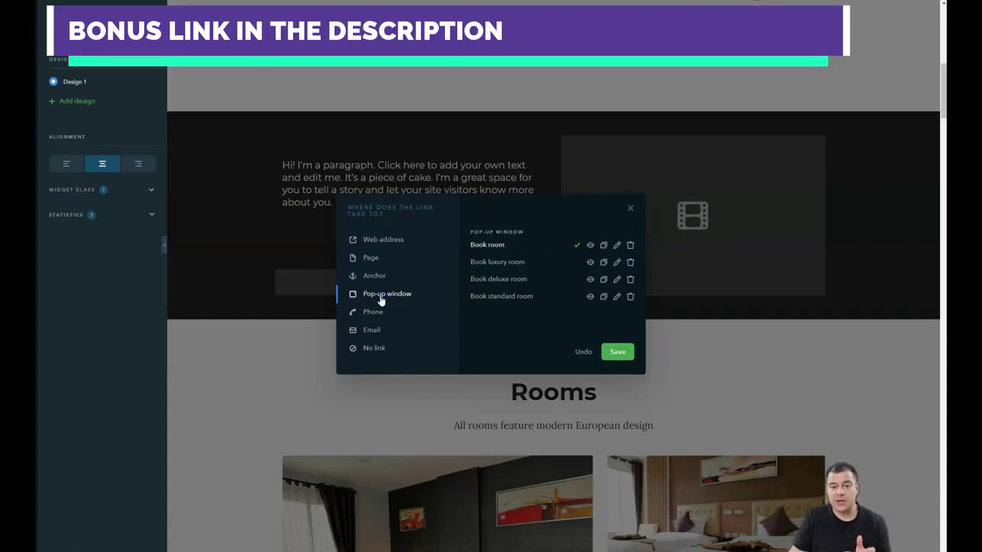
pyautogui.click(382, 296)
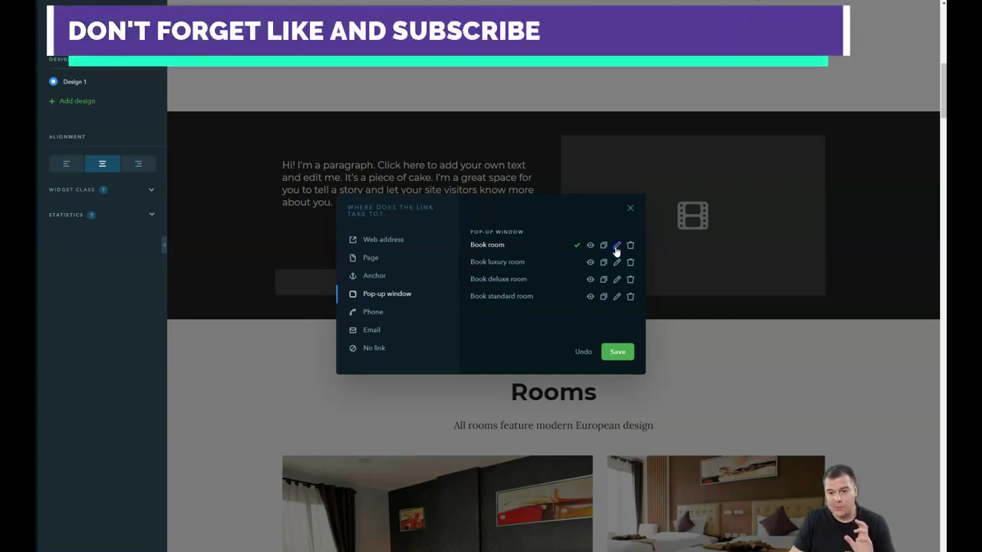
pyautogui.click(616, 247)
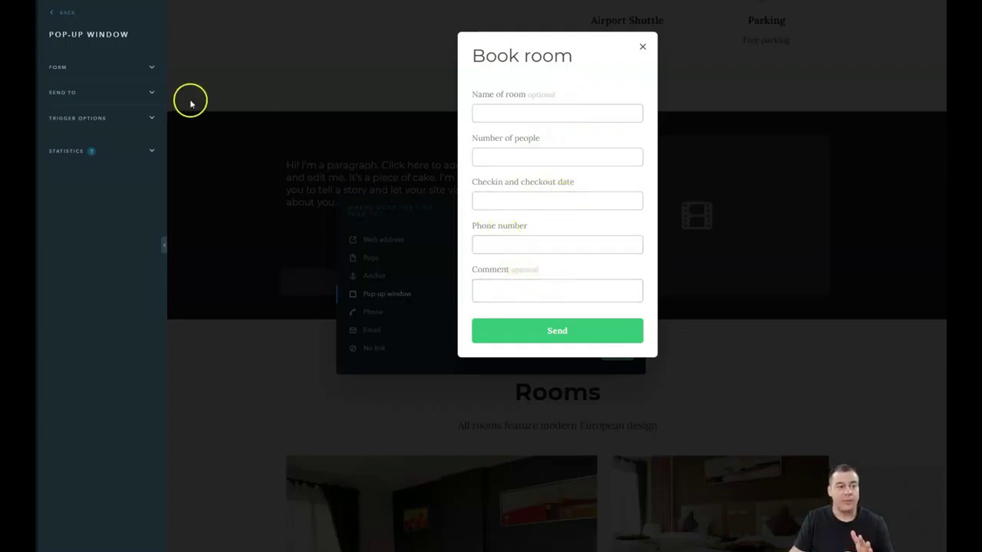
# Step: Remove the Name of room field and add a required Email field to the Book room form
pyautogui.click(151, 67)
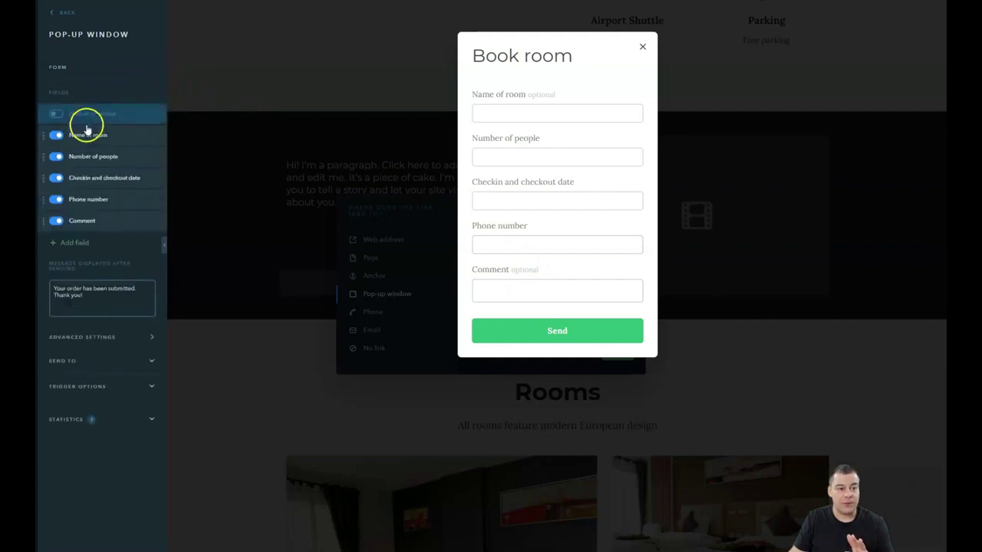
pyautogui.click(56, 135)
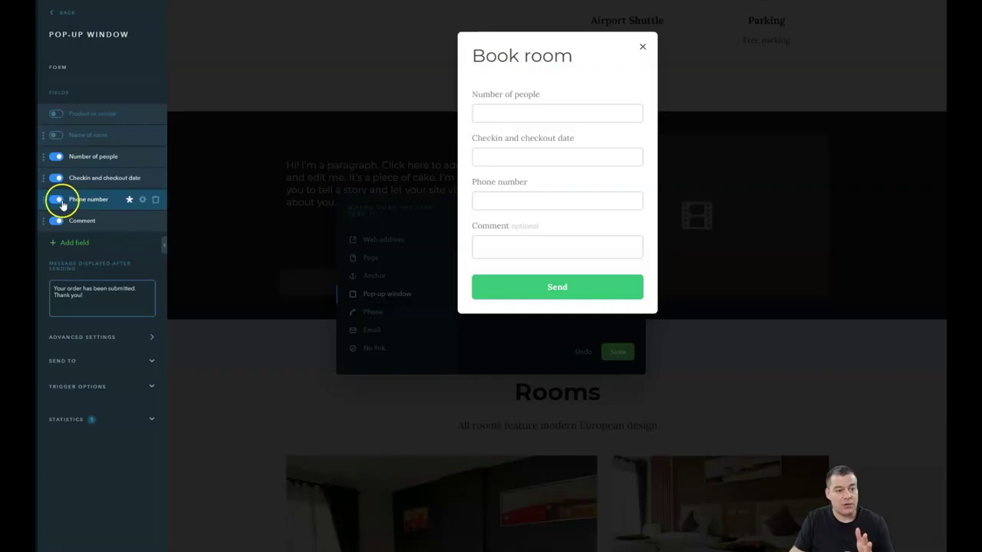
pyautogui.click(66, 243)
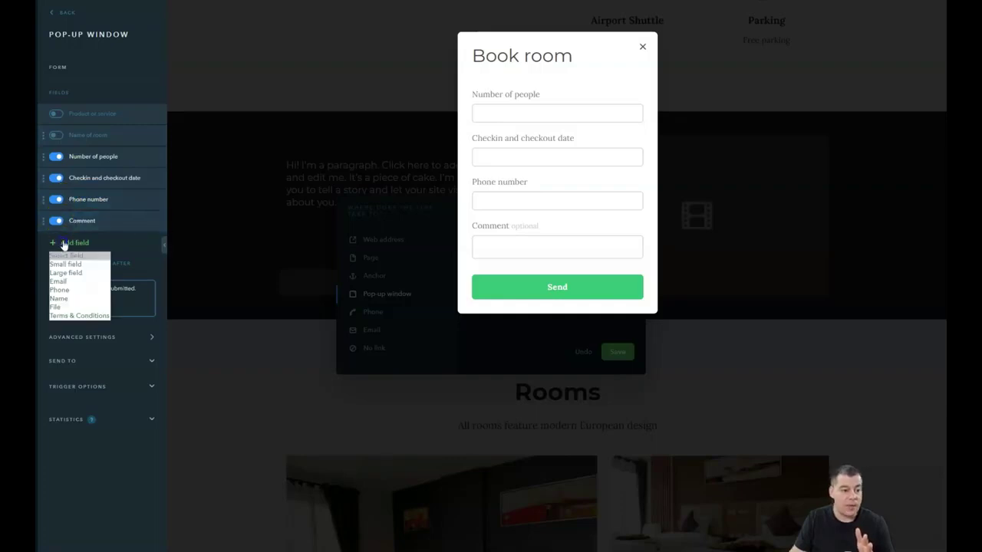
pyautogui.click(62, 281)
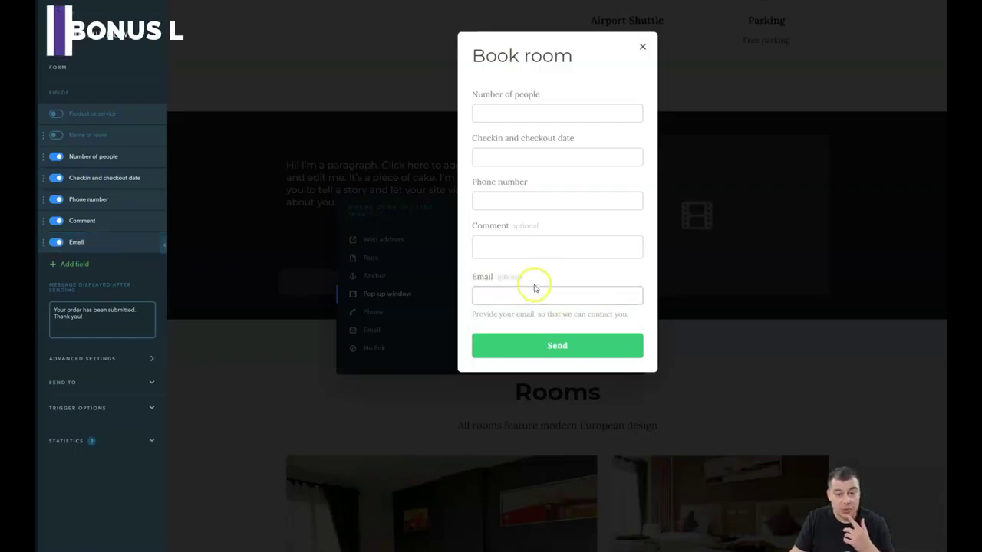
pyautogui.click(127, 241)
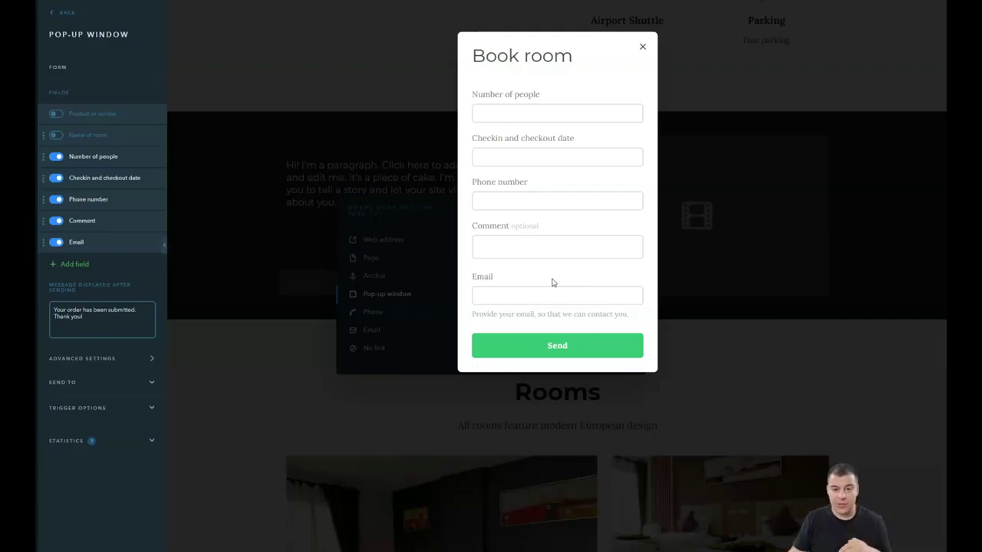
pyautogui.click(561, 252)
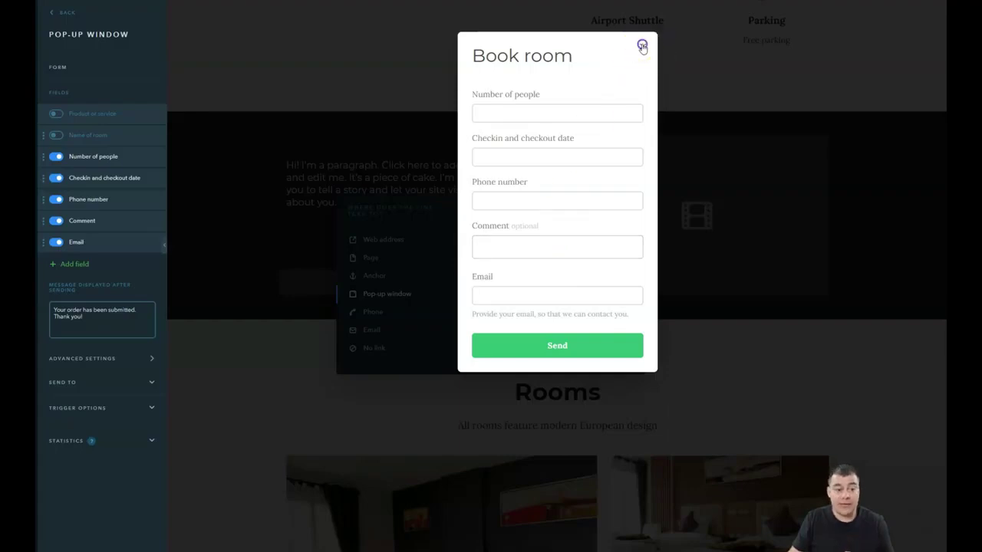
# Step: Close and reopen the Book room pop-up, checking its Send To email and CRM options
pyautogui.click(136, 83)
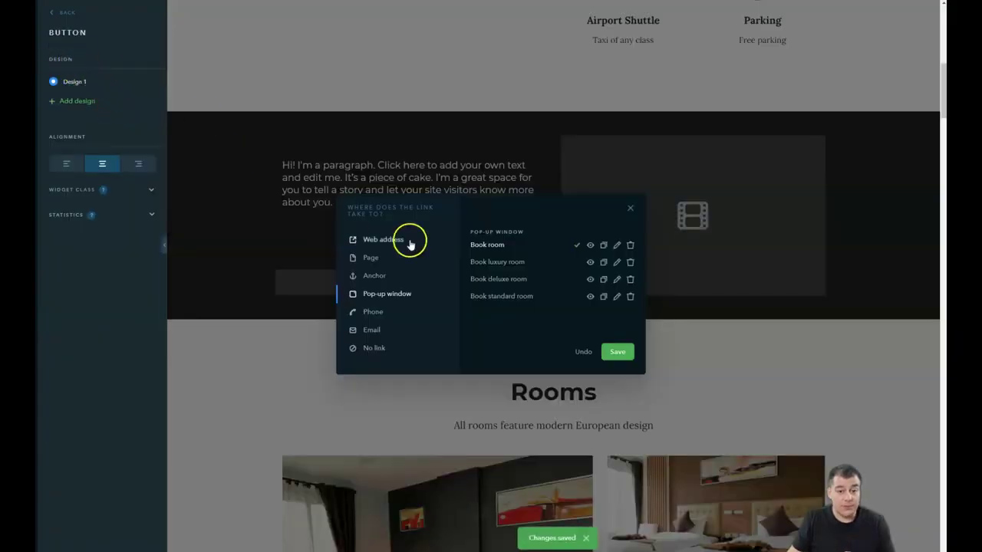
pyautogui.click(617, 245)
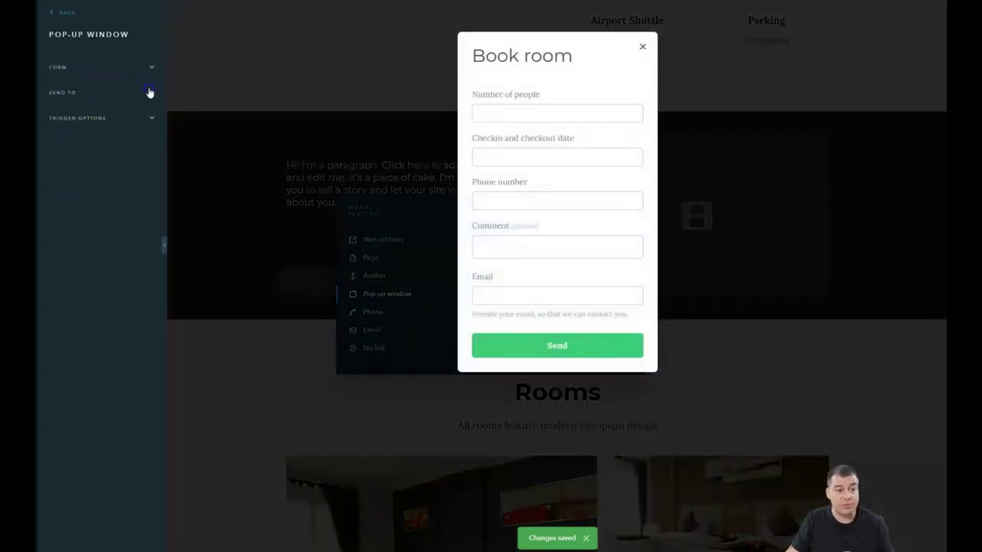
pyautogui.click(149, 92)
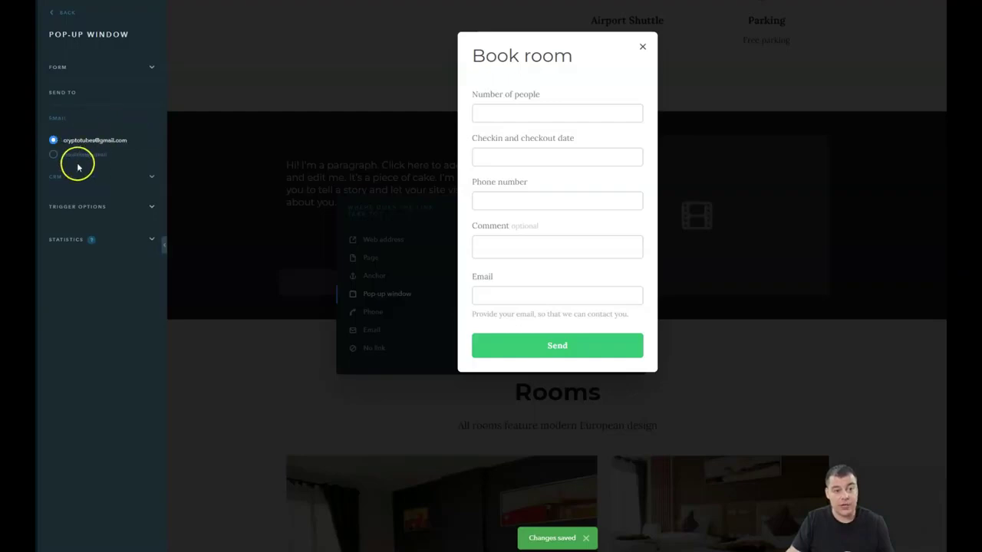
pyautogui.click(150, 179)
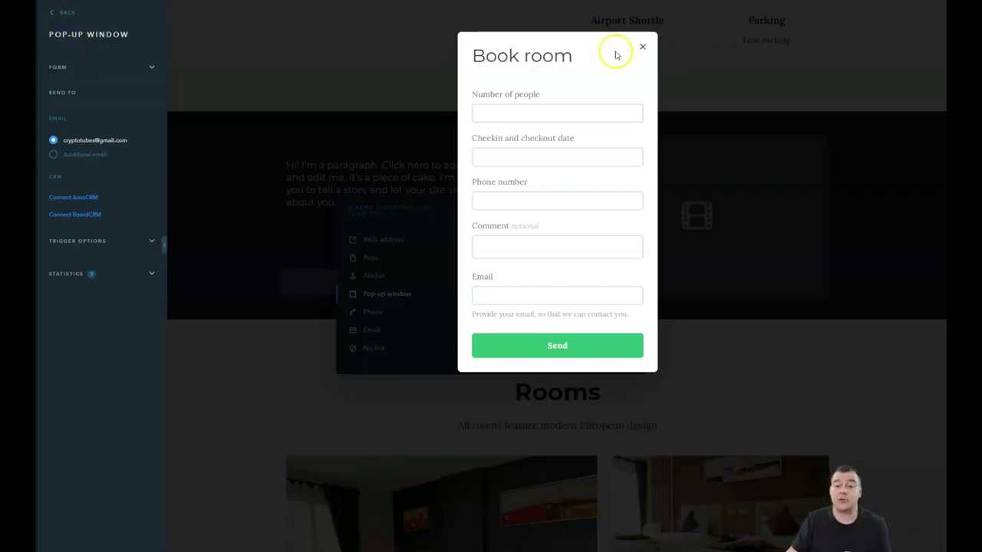
# Step: Close the pop-up editor and link settings, returning to the dark block
pyautogui.press('Escape')
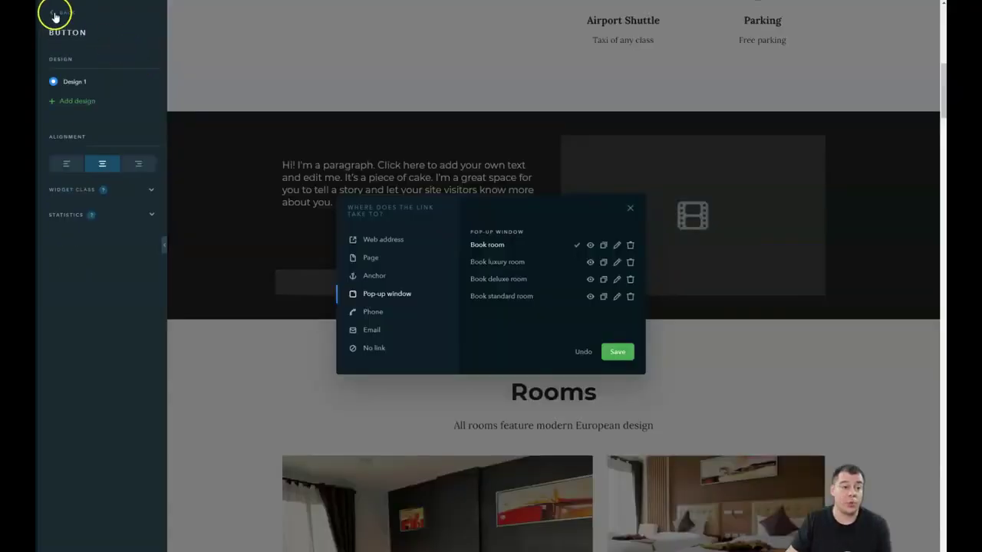
pyautogui.click(326, 276)
pyautogui.click(515, 291)
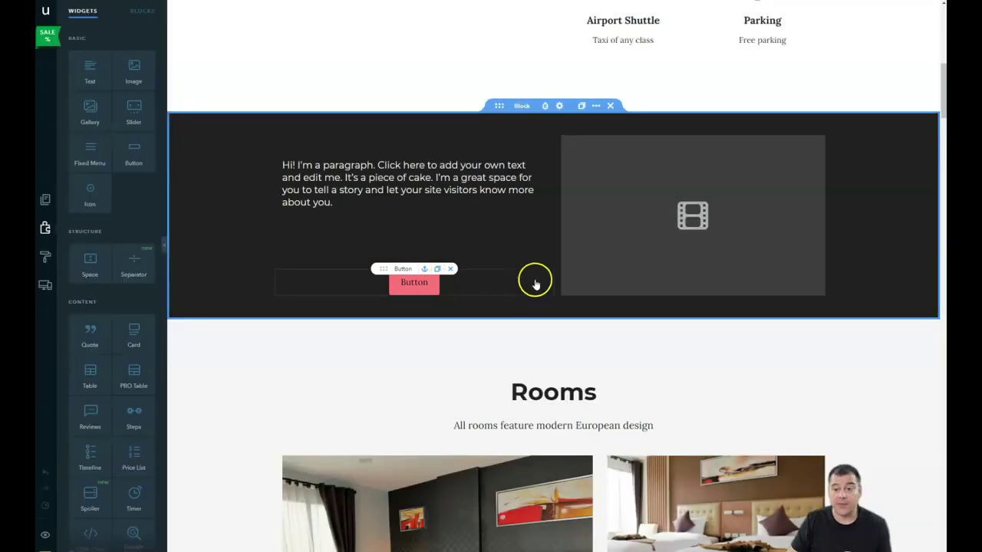
# Step: Scroll down past the rooms, booking form, reviews and contact map to the footer
pyautogui.scroll(-1, 581, 303)
pyautogui.scroll(-3, 581, 303)
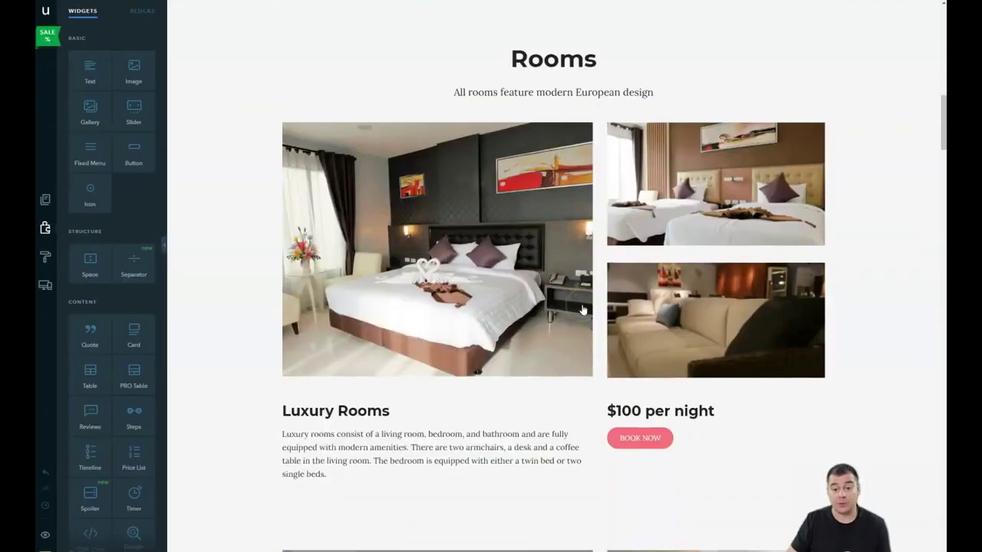
pyautogui.scroll(-2, 583, 310)
pyautogui.scroll(-2, 584, 310)
pyautogui.scroll(-1, 583, 310)
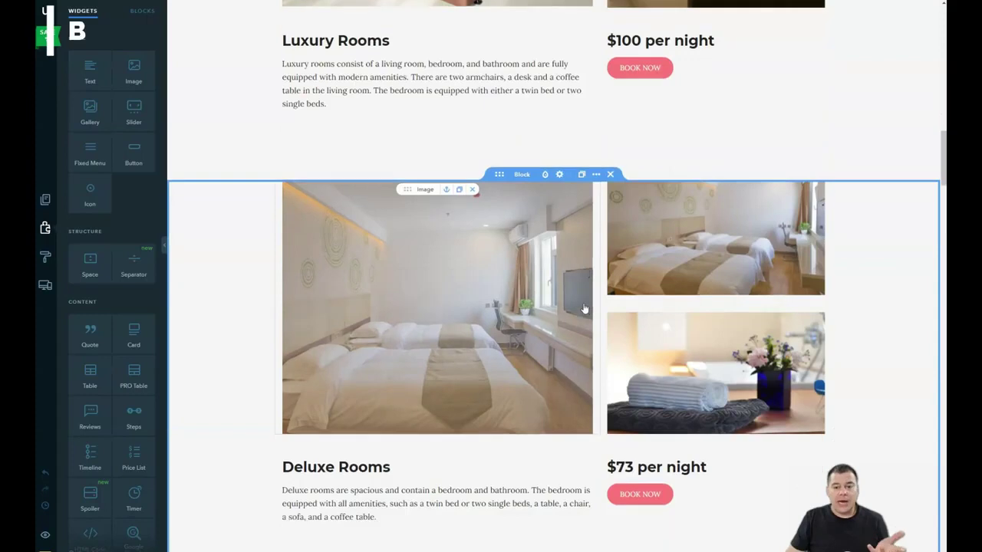
pyautogui.scroll(-3, 585, 313)
pyautogui.scroll(-5, 583, 312)
pyautogui.scroll(-3, 581, 312)
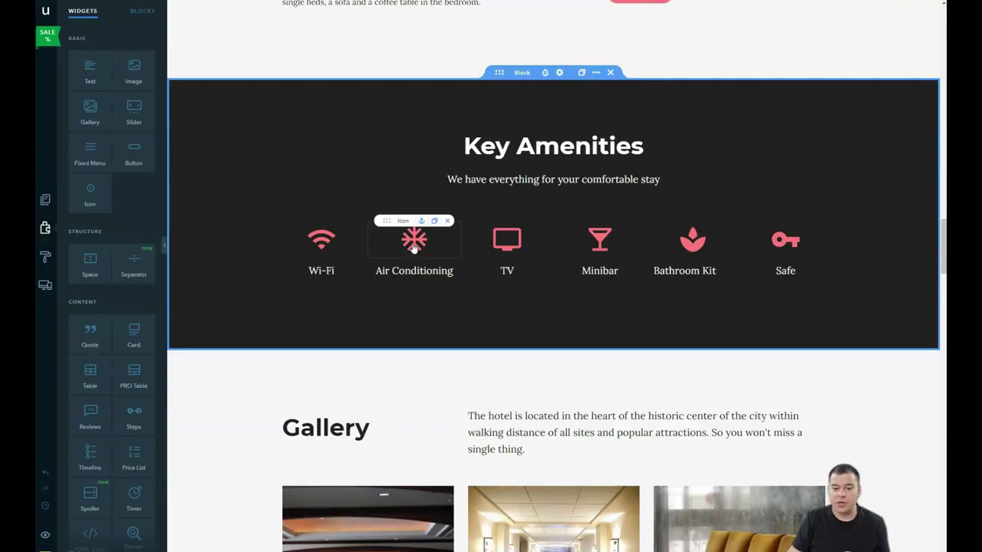
pyautogui.scroll(-3, 511, 241)
pyautogui.scroll(-3, 526, 241)
pyautogui.scroll(-3, 527, 244)
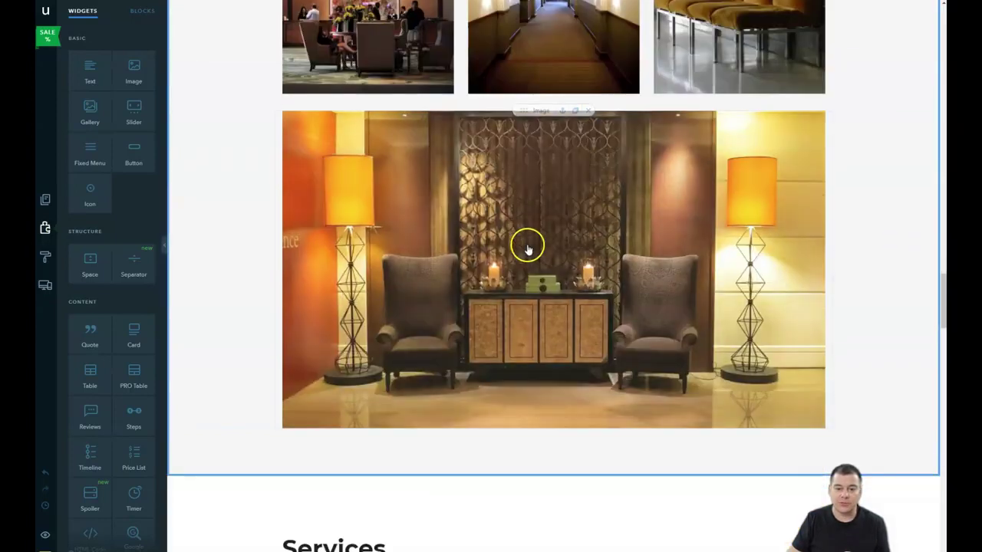
pyautogui.scroll(-3, 528, 250)
pyautogui.scroll(-3, 528, 249)
pyautogui.scroll(-5, 528, 250)
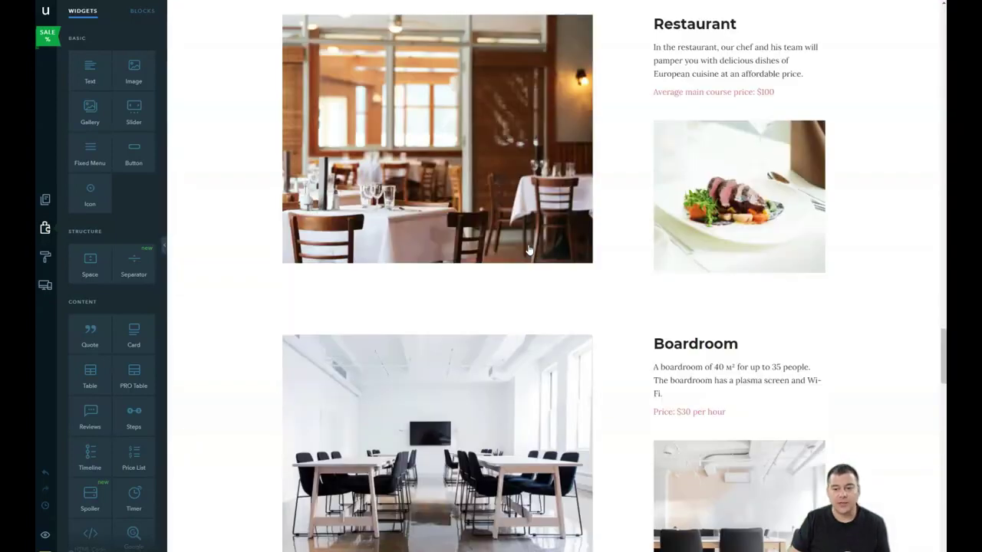
pyautogui.scroll(-2, 529, 250)
pyautogui.scroll(-3, 529, 250)
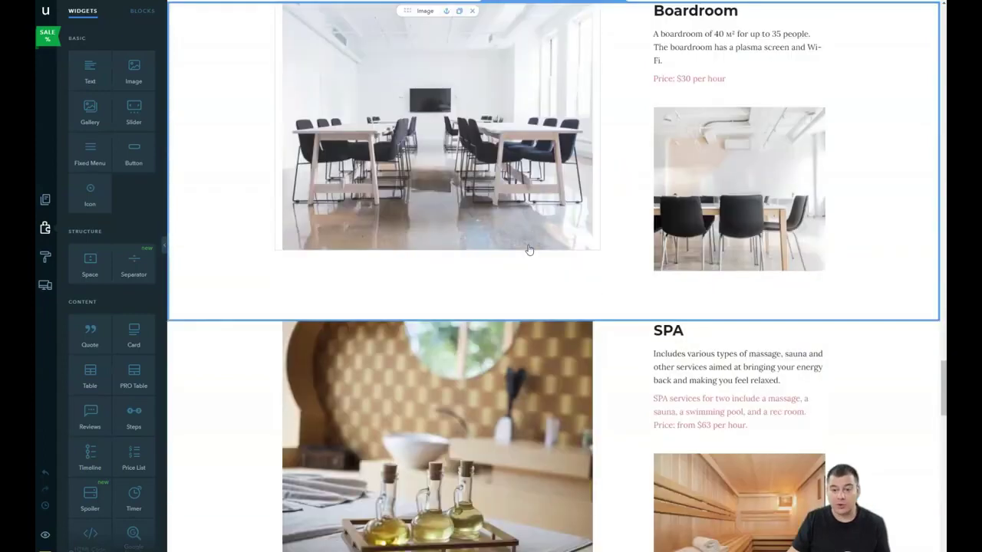
pyautogui.scroll(-2, 530, 250)
pyautogui.scroll(-3, 529, 250)
pyautogui.scroll(-4, 529, 250)
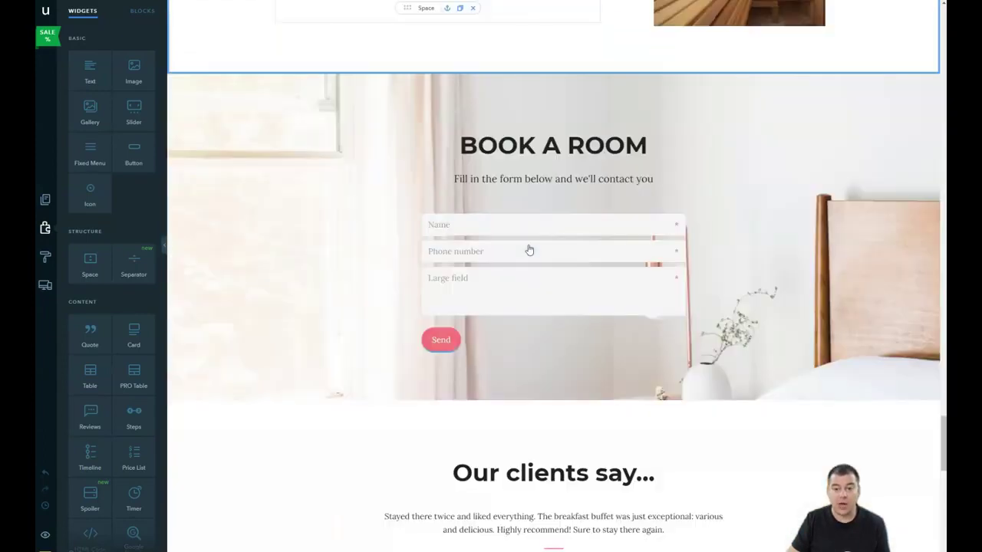
pyautogui.scroll(-3, 529, 250)
pyautogui.scroll(-3, 528, 257)
pyautogui.click(511, 267)
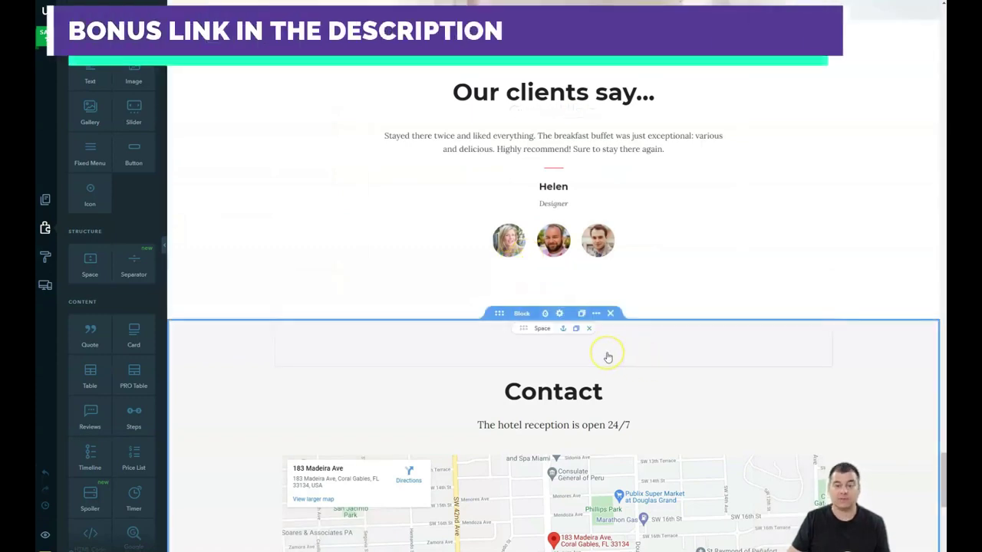
pyautogui.scroll(-3, 607, 357)
pyautogui.scroll(-3, 564, 397)
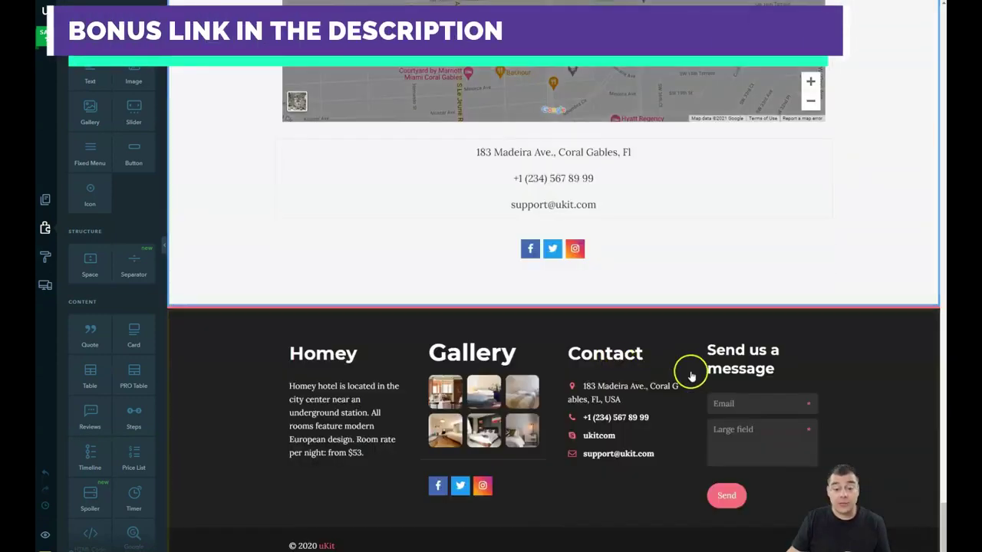
pyautogui.scroll(-1, 564, 397)
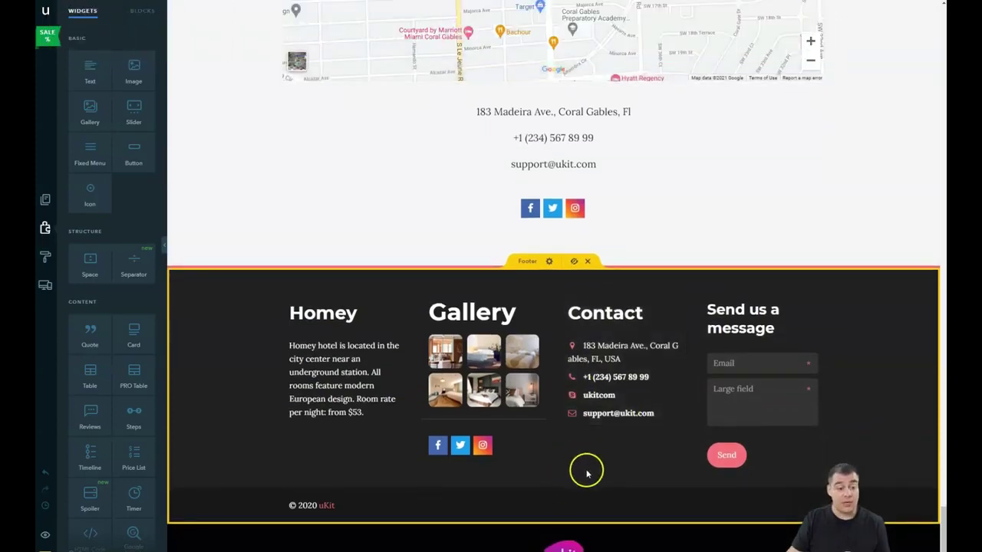
# Step: Scroll back up to the hero and welcome section and select its Booking icon
pyautogui.scroll(5, 587, 473)
pyautogui.scroll(5, 587, 474)
pyautogui.scroll(4, 587, 473)
pyautogui.scroll(5, 588, 476)
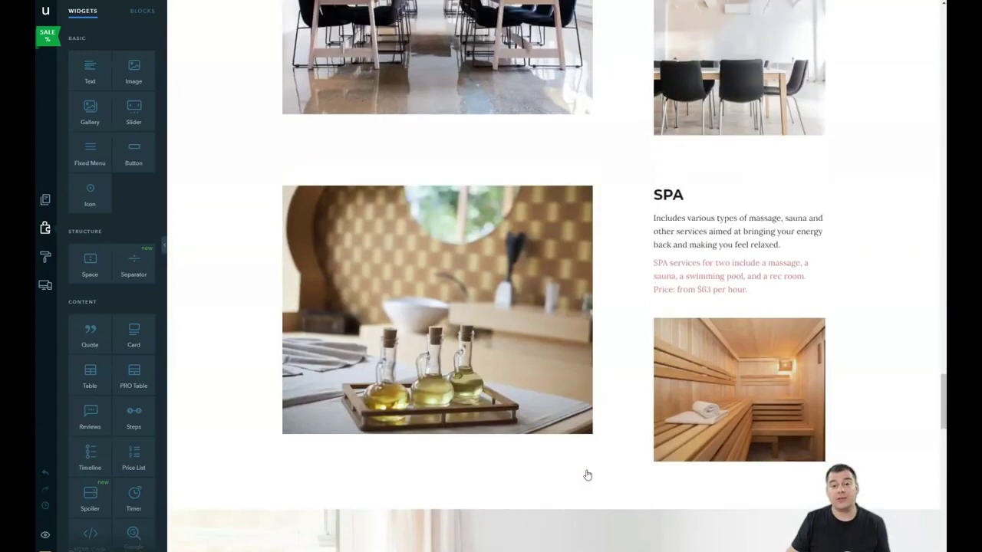
pyautogui.scroll(5, 587, 476)
pyautogui.scroll(5, 587, 476)
pyautogui.scroll(5, 587, 476)
pyautogui.scroll(5, 587, 475)
pyautogui.scroll(5, 587, 475)
pyautogui.scroll(5, 587, 475)
pyautogui.scroll(5, 587, 474)
pyautogui.scroll(5, 587, 475)
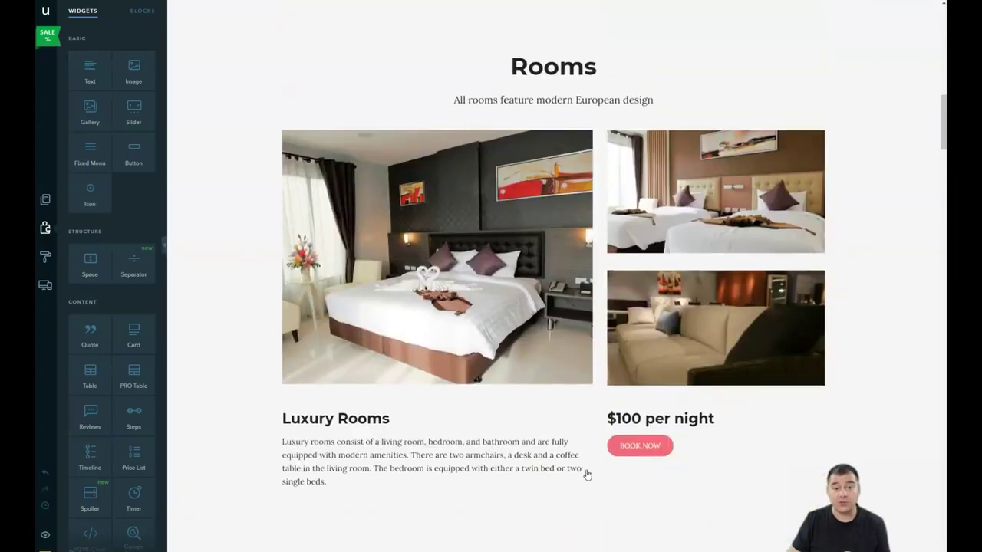
pyautogui.scroll(5, 587, 475)
pyautogui.scroll(5, 587, 475)
pyautogui.scroll(5, 587, 475)
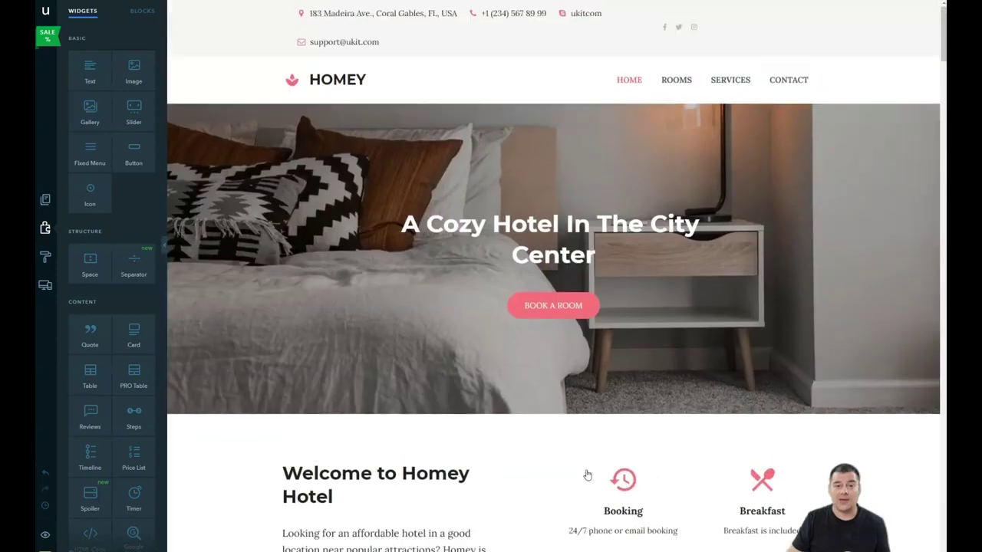
pyautogui.click(597, 463)
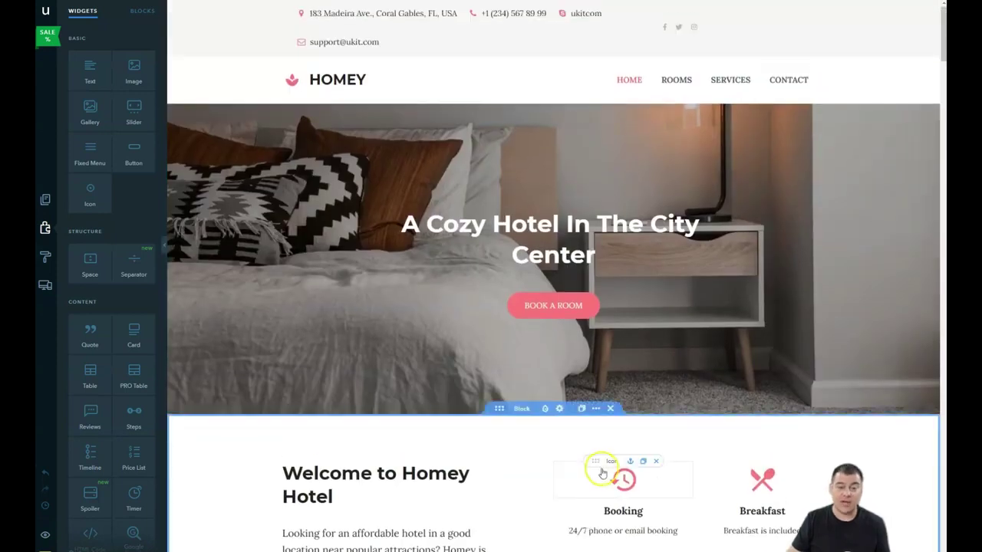